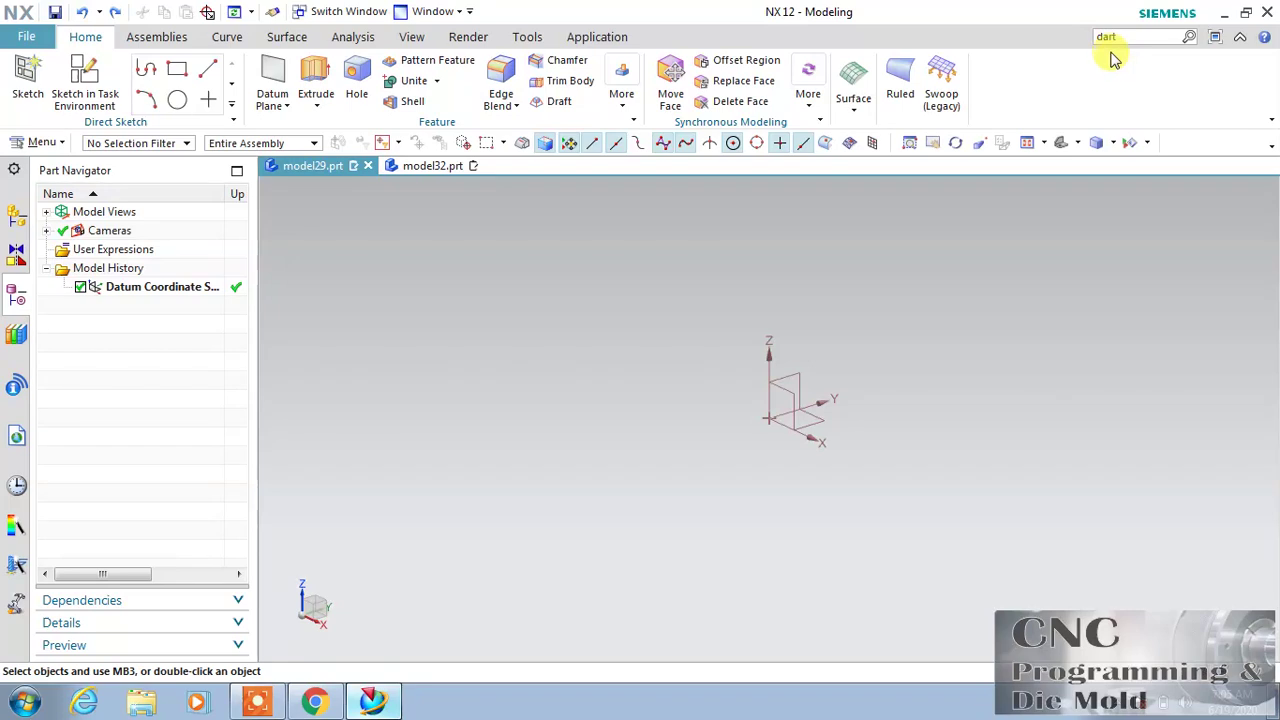
Step: Create a new sketch on the YZ datum plane
{"action": "left_click", "coordinate": [85, 85]}
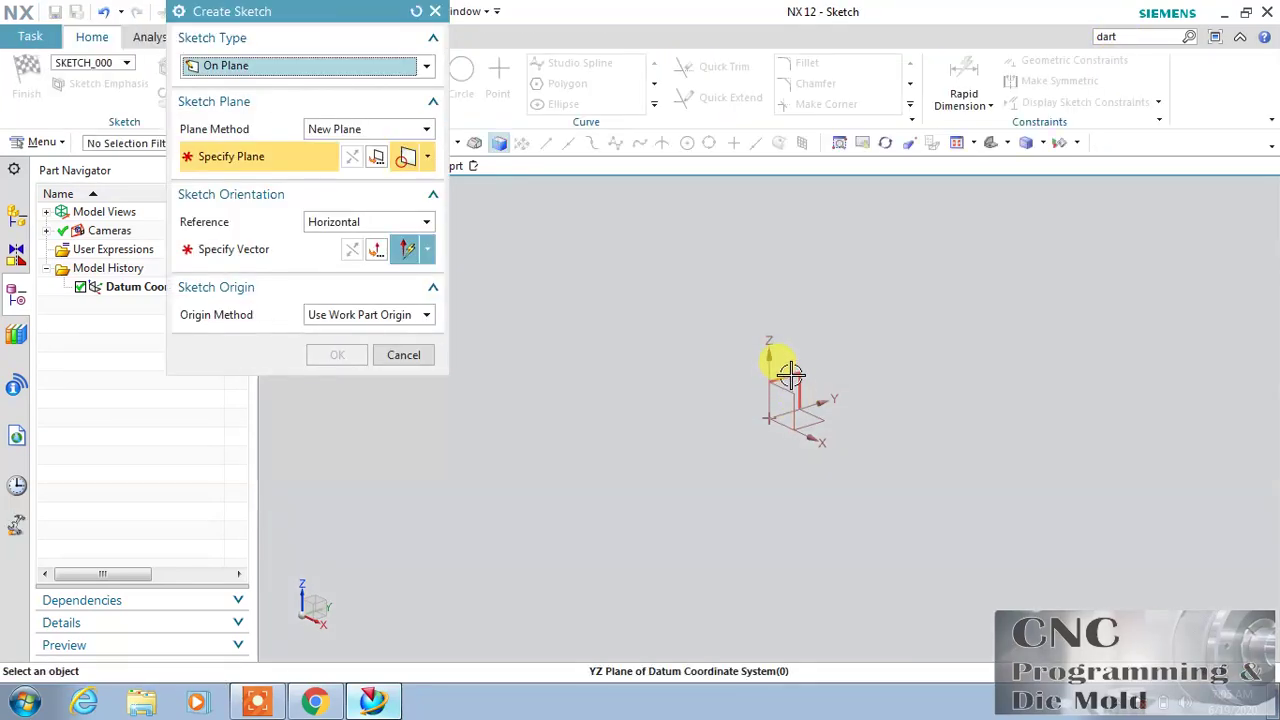
{"action": "left_click", "coordinate": [783, 406]}
{"action": "left_click", "coordinate": [830, 400]}
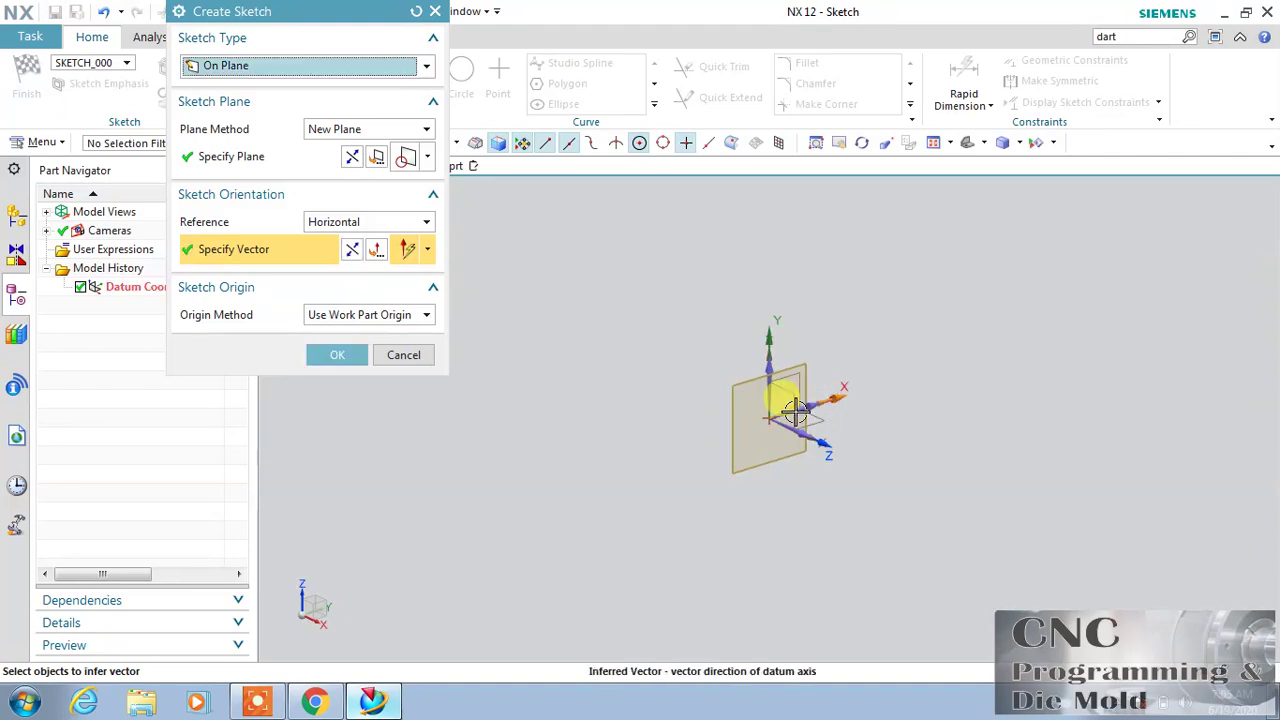
{"action": "left_click", "coordinate": [353, 356]}
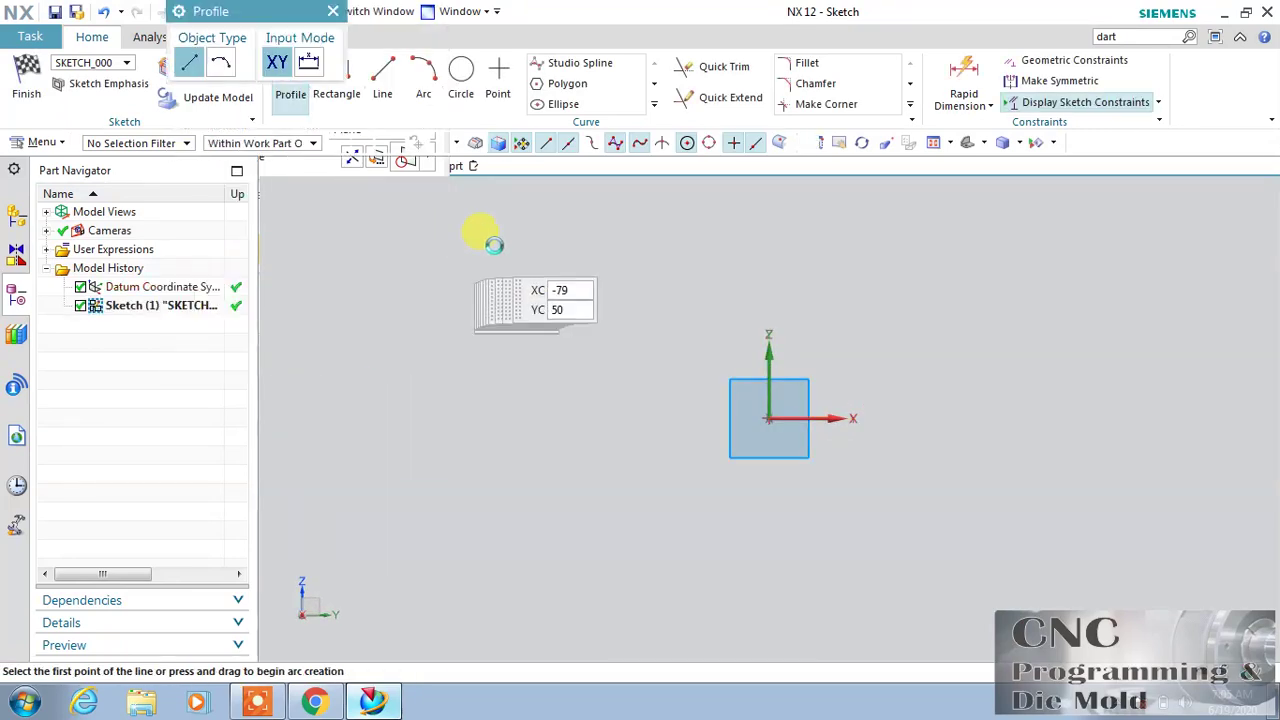
Step: Draw a 59 mm line along X from the origin and a second line up-left, then finish the sketch
{"action": "left_click", "coordinate": [768, 418]}
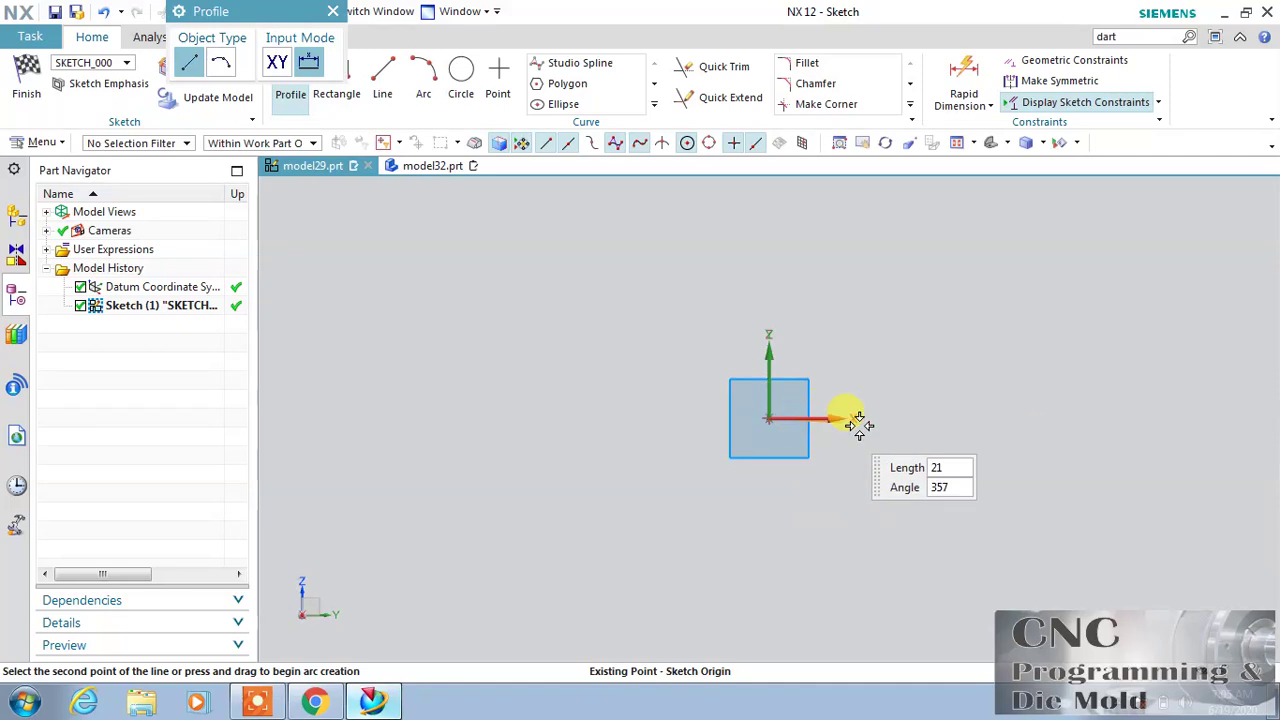
{"action": "left_click", "coordinate": [972, 418]}
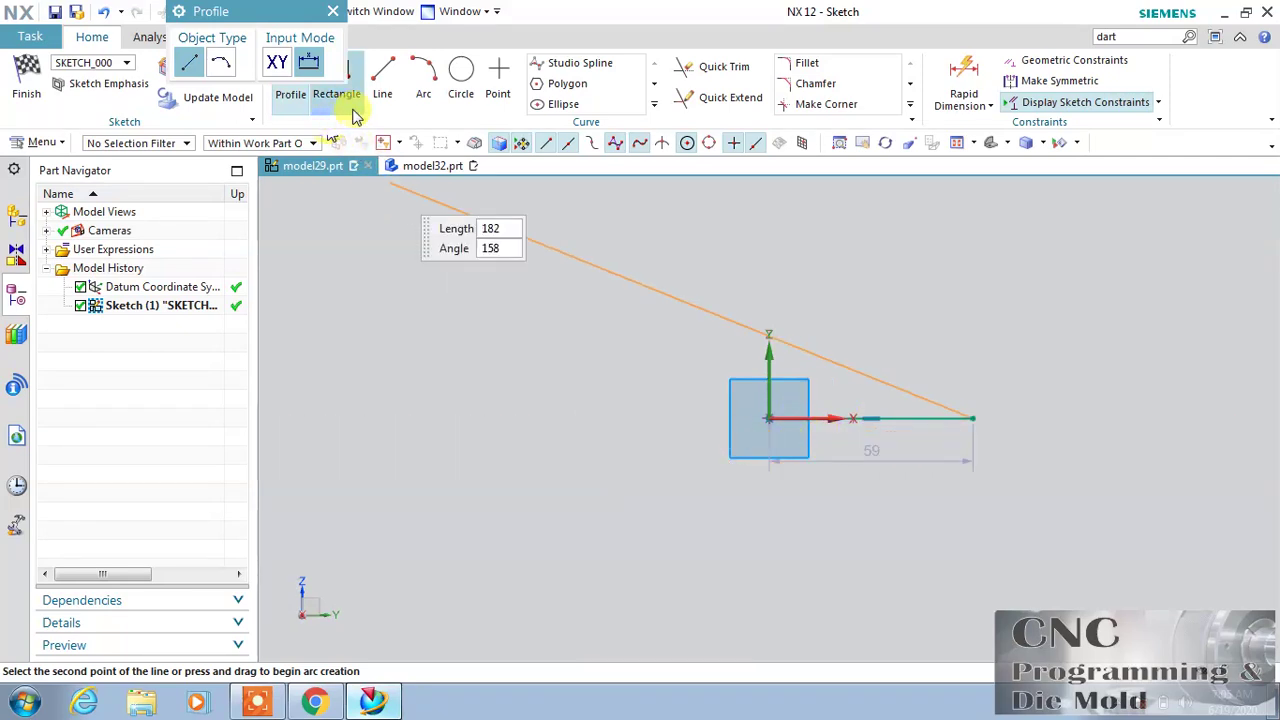
{"action": "key", "text": "Escape"}
{"action": "left_click", "coordinate": [382, 85]}
{"action": "key", "text": "Escape"}
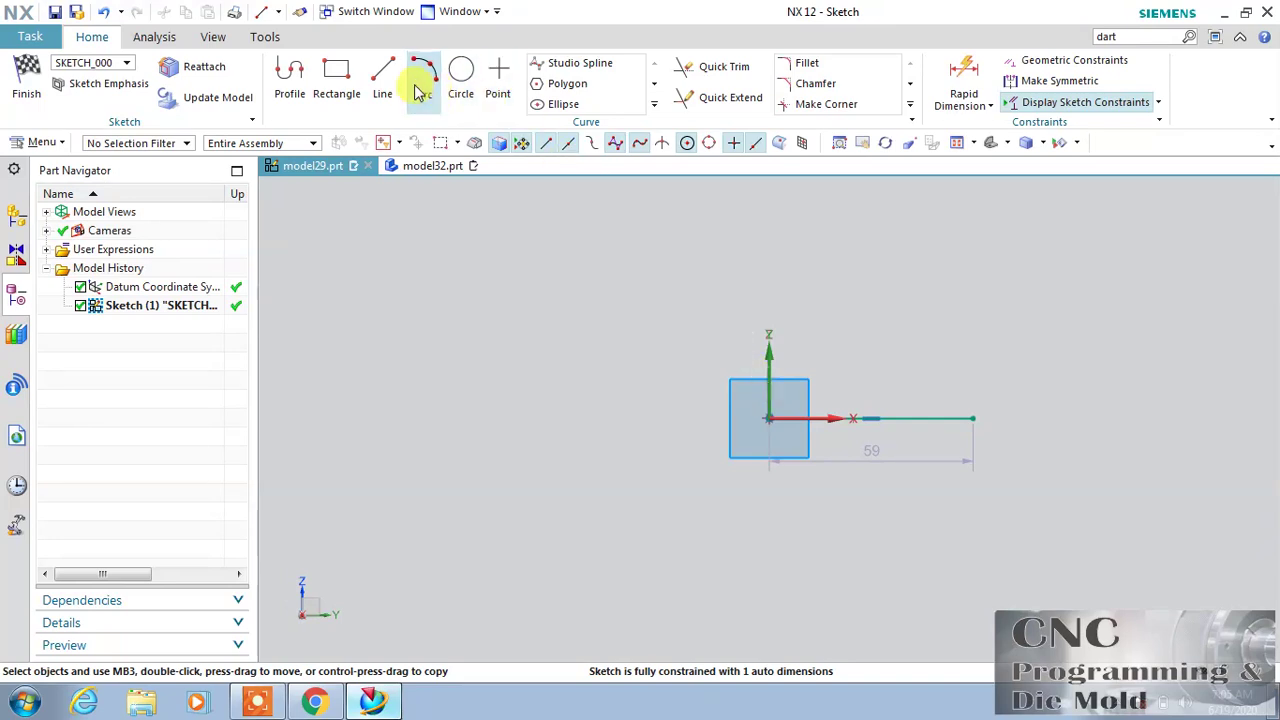
{"action": "left_click", "coordinate": [383, 80]}
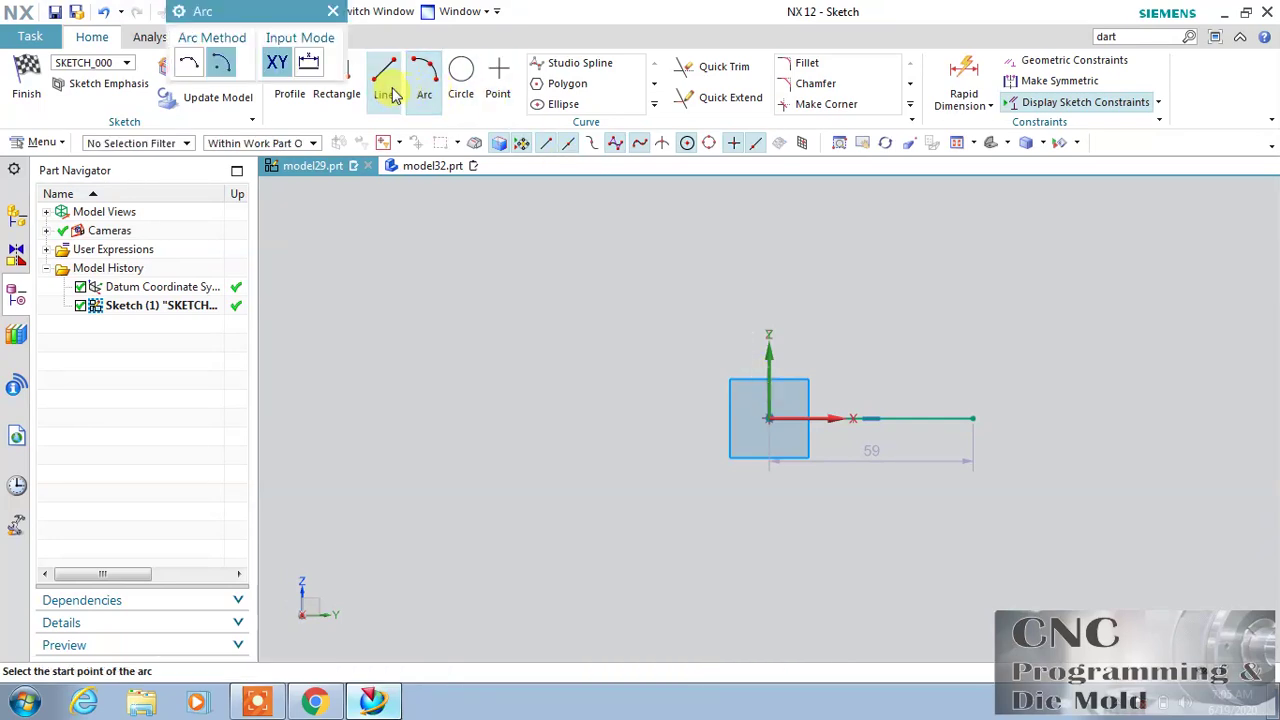
{"action": "left_click", "coordinate": [768, 418]}
{"action": "left_click", "coordinate": [677, 222]}
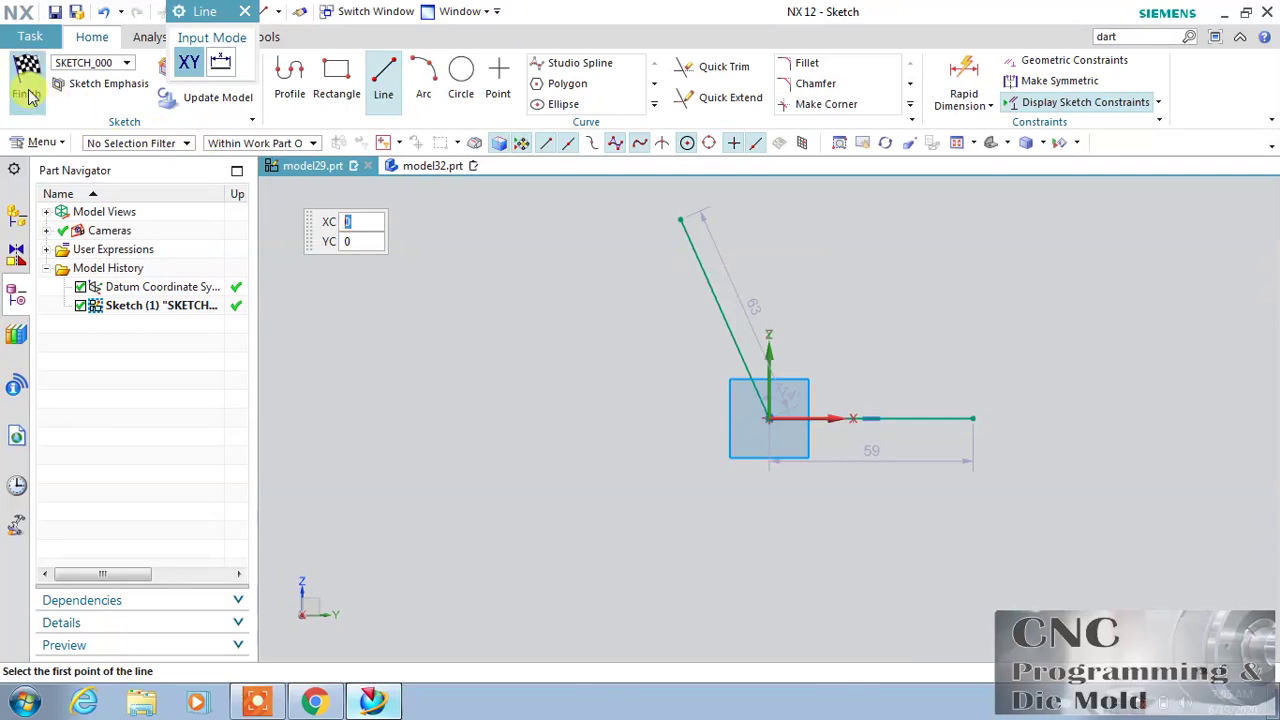
{"action": "left_click", "coordinate": [26, 80]}
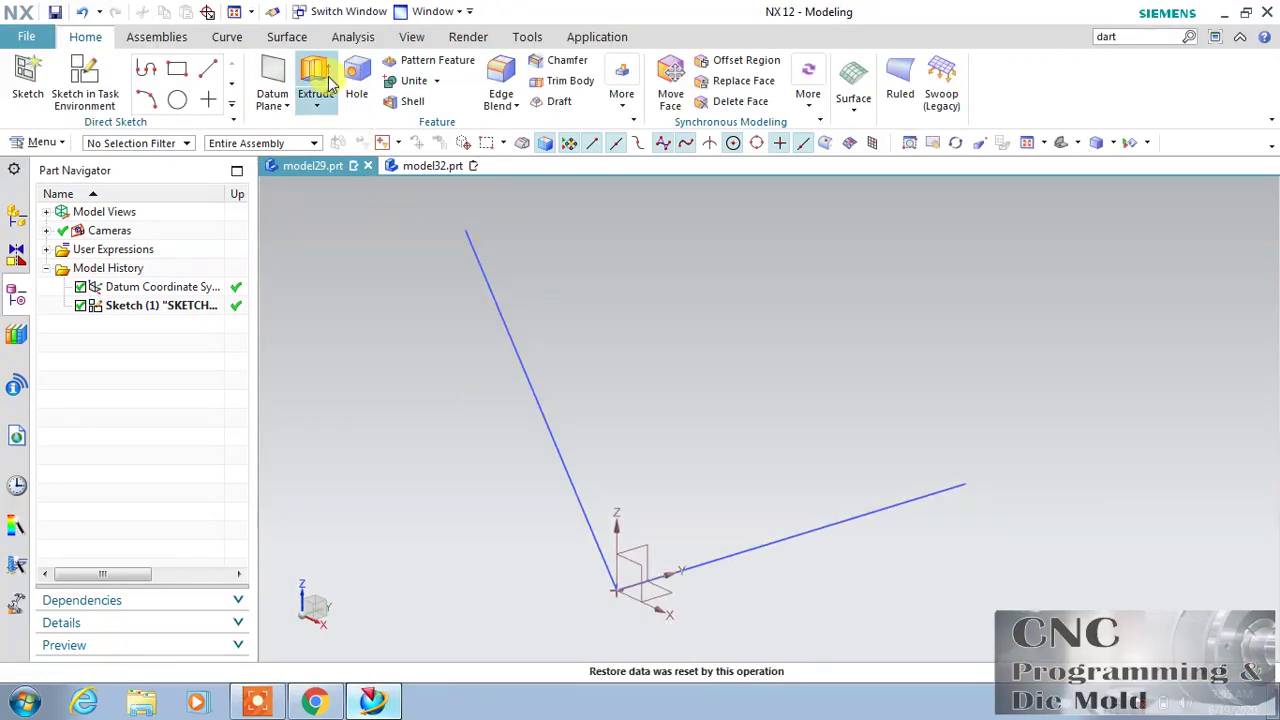
Step: Extrude both sketched lines symmetrically by 32 mm into two sheets
{"action": "left_click", "coordinate": [316, 80]}
{"action": "left_click", "coordinate": [565, 447]}
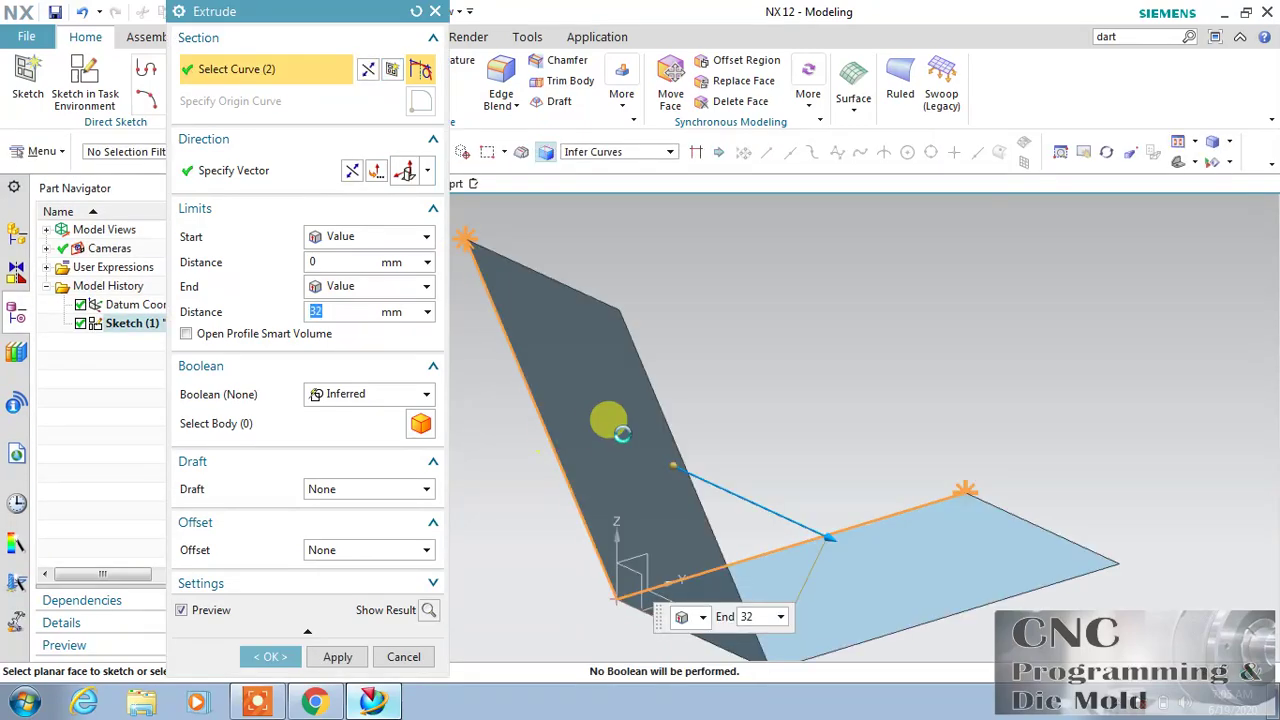
{"action": "left_click", "coordinate": [355, 237]}
{"action": "left_click", "coordinate": [362, 277]}
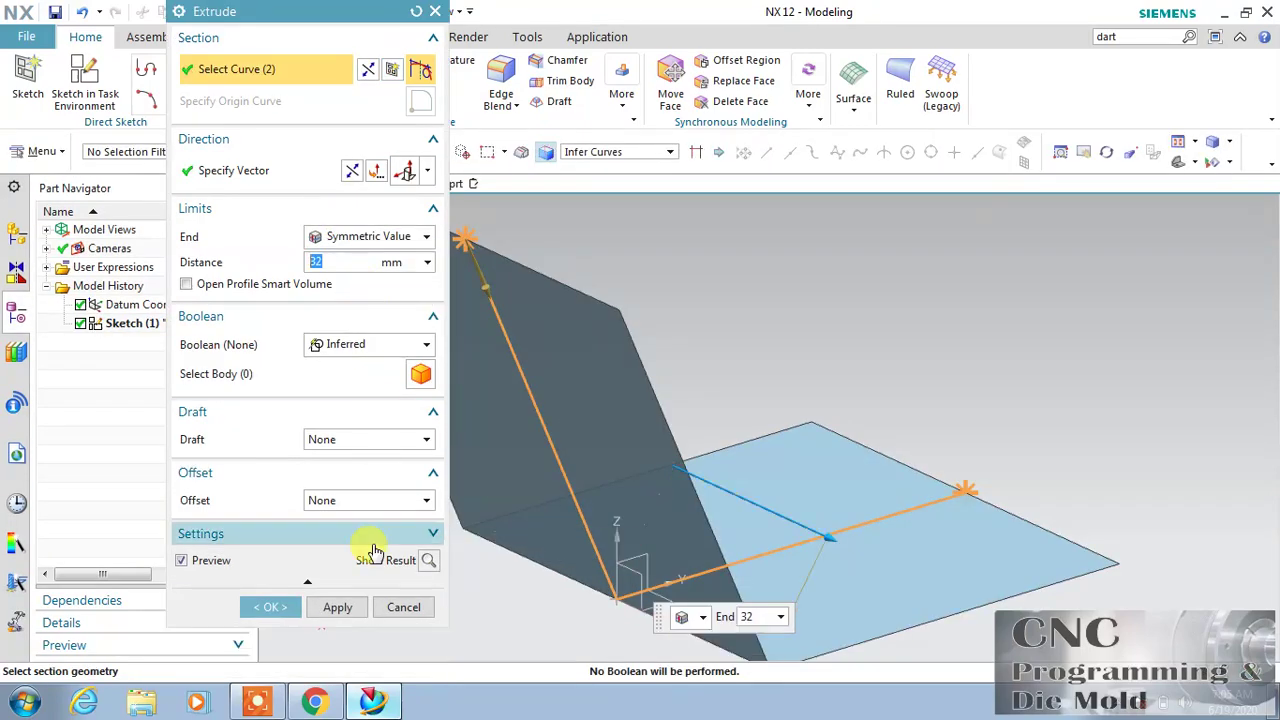
{"action": "left_click", "coordinate": [262, 607]}
Step: Rotate the view to see both sheets and search for the Dart command
{"action": "scroll", "coordinate": [751, 366], "scroll_direction": "down", "scroll_amount": 3}
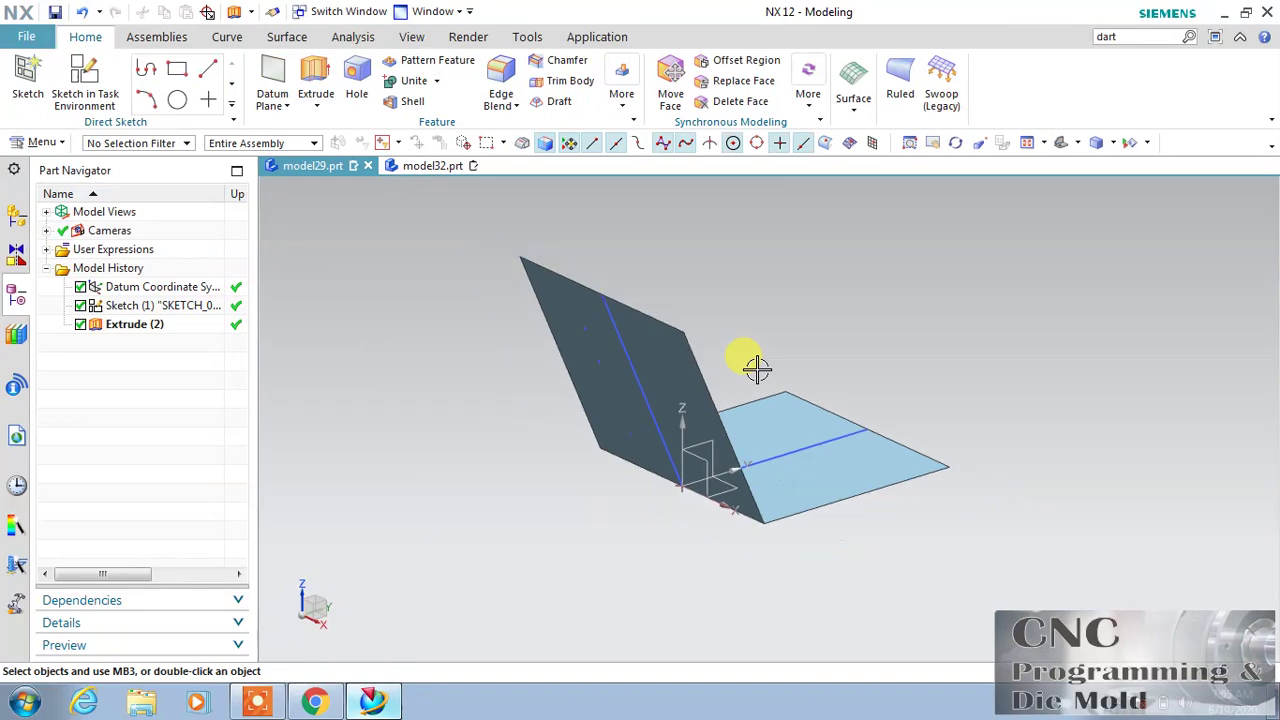
{"action": "left_click", "coordinate": [955, 142]}
{"action": "mouse_move", "coordinate": [951, 249]}
{"action": "left_mouse_down"}
{"action": "mouse_move", "coordinate": [766, 316]}
{"action": "mouse_move", "coordinate": [791, 321]}
{"action": "mouse_move", "coordinate": [777, 291]}
{"action": "mouse_move", "coordinate": [757, 314]}
{"action": "mouse_move", "coordinate": [791, 257]}
{"action": "left_mouse_up"}
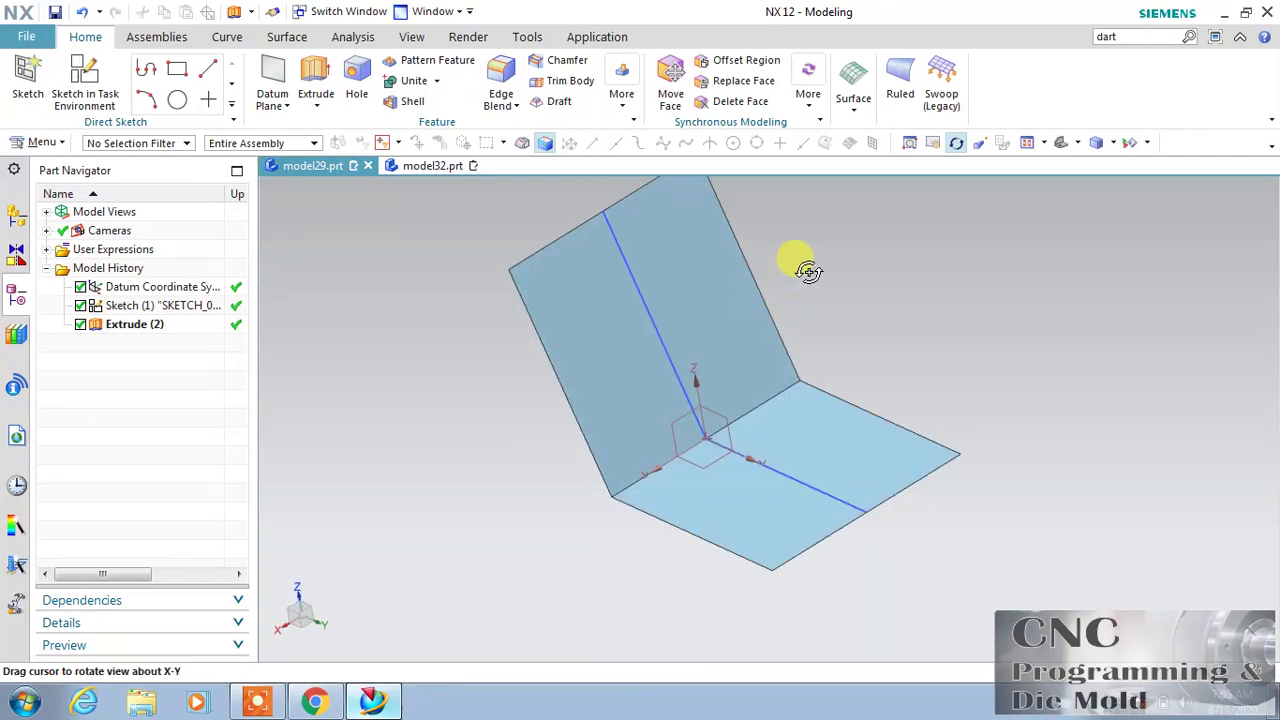
{"action": "left_click", "coordinate": [1190, 42]}
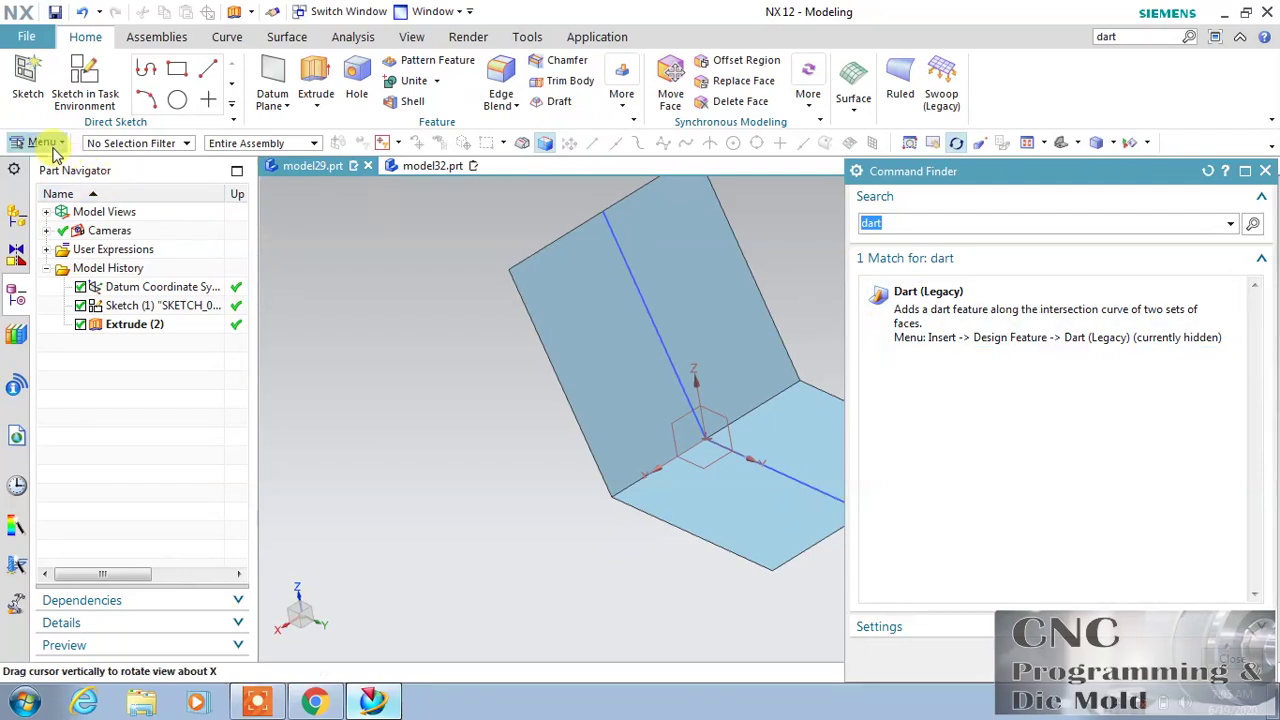
Step: Start Dart (Legacy) with the bottom sheet as the first face set and the upright sheet as the second
{"action": "left_click", "coordinate": [42, 142]}
{"action": "mouse_move", "coordinate": [50, 234]}
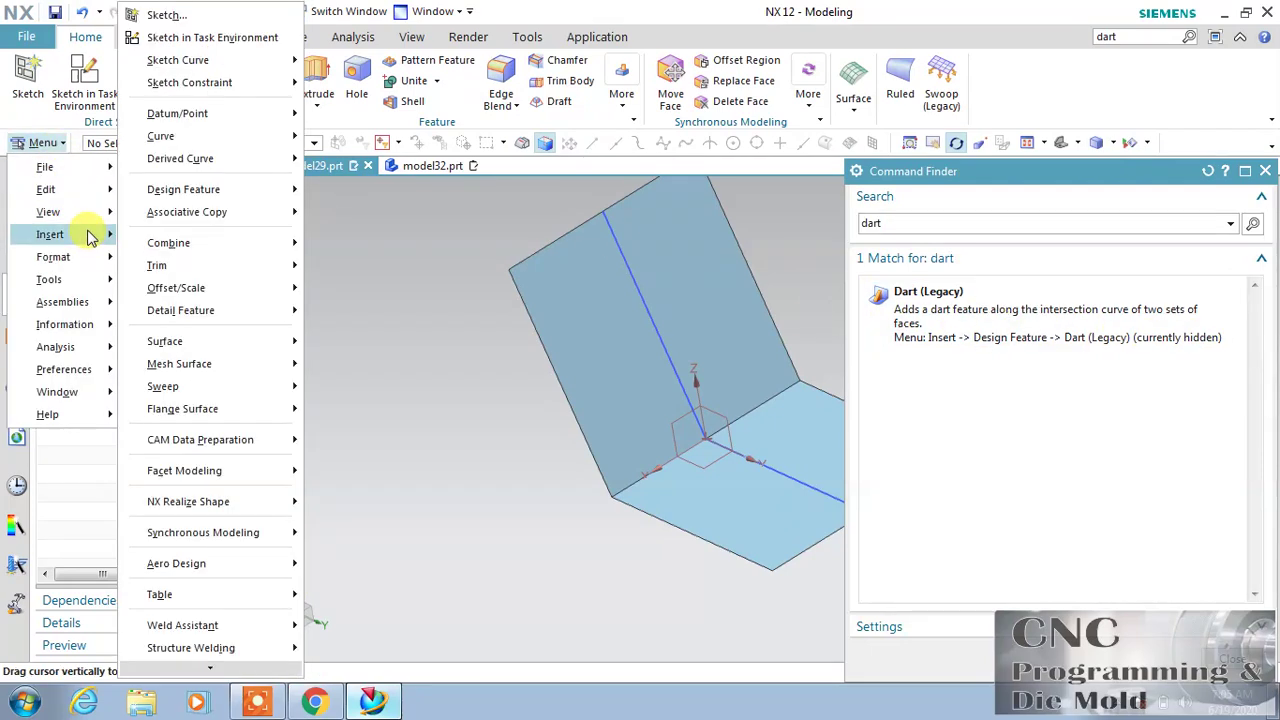
{"action": "mouse_move", "coordinate": [183, 189]}
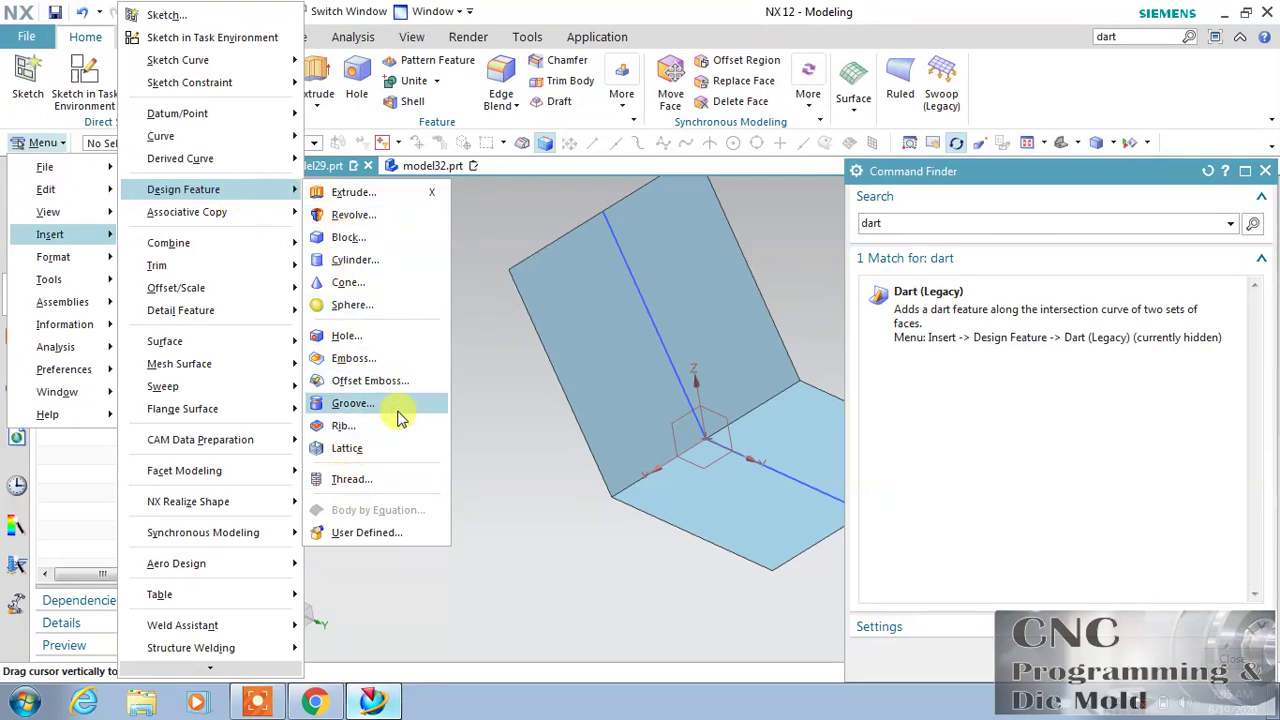
{"action": "left_click", "coordinate": [928, 291]}
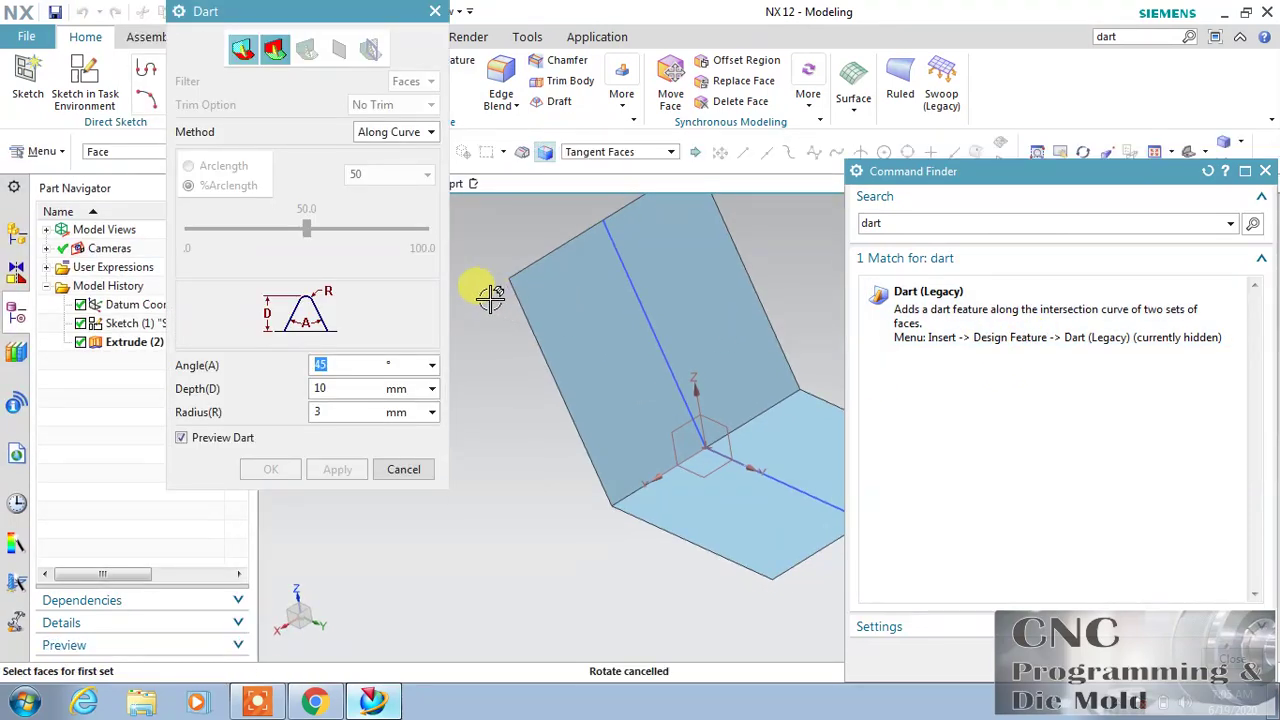
{"action": "left_click", "coordinate": [1266, 175]}
{"action": "left_click", "coordinate": [810, 432]}
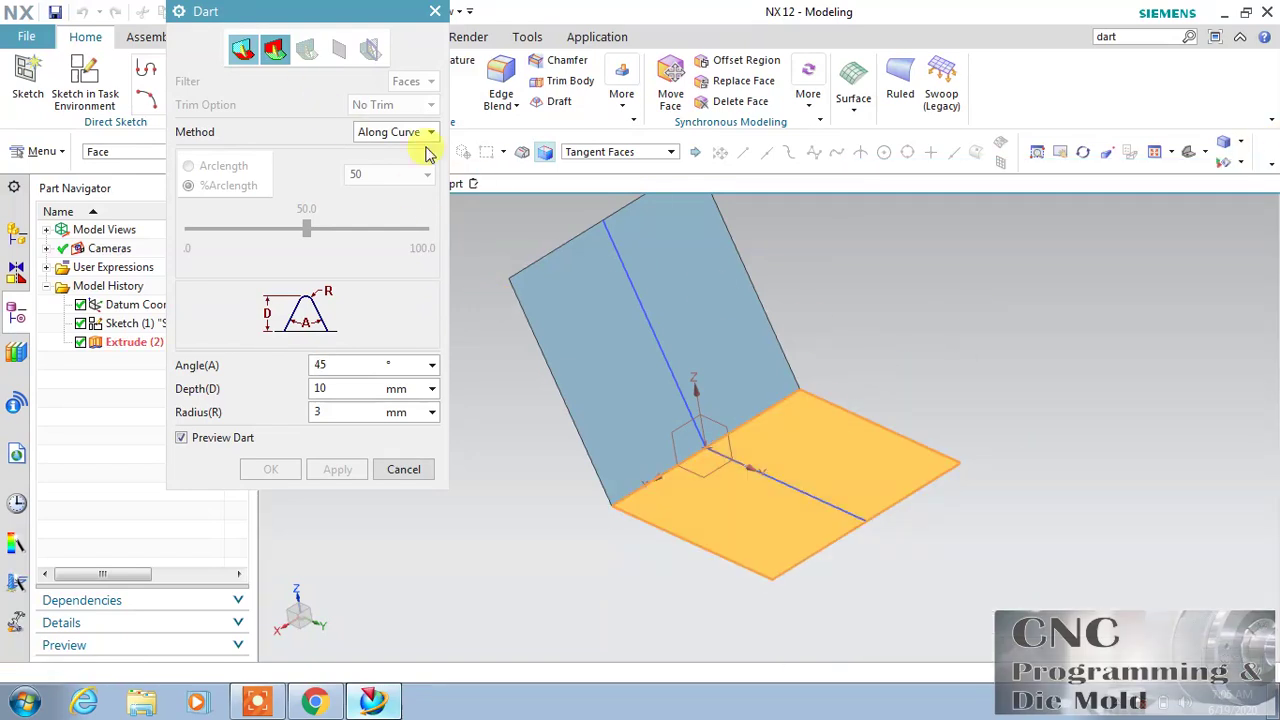
{"action": "left_click", "coordinate": [275, 50]}
{"action": "left_click", "coordinate": [632, 295]}
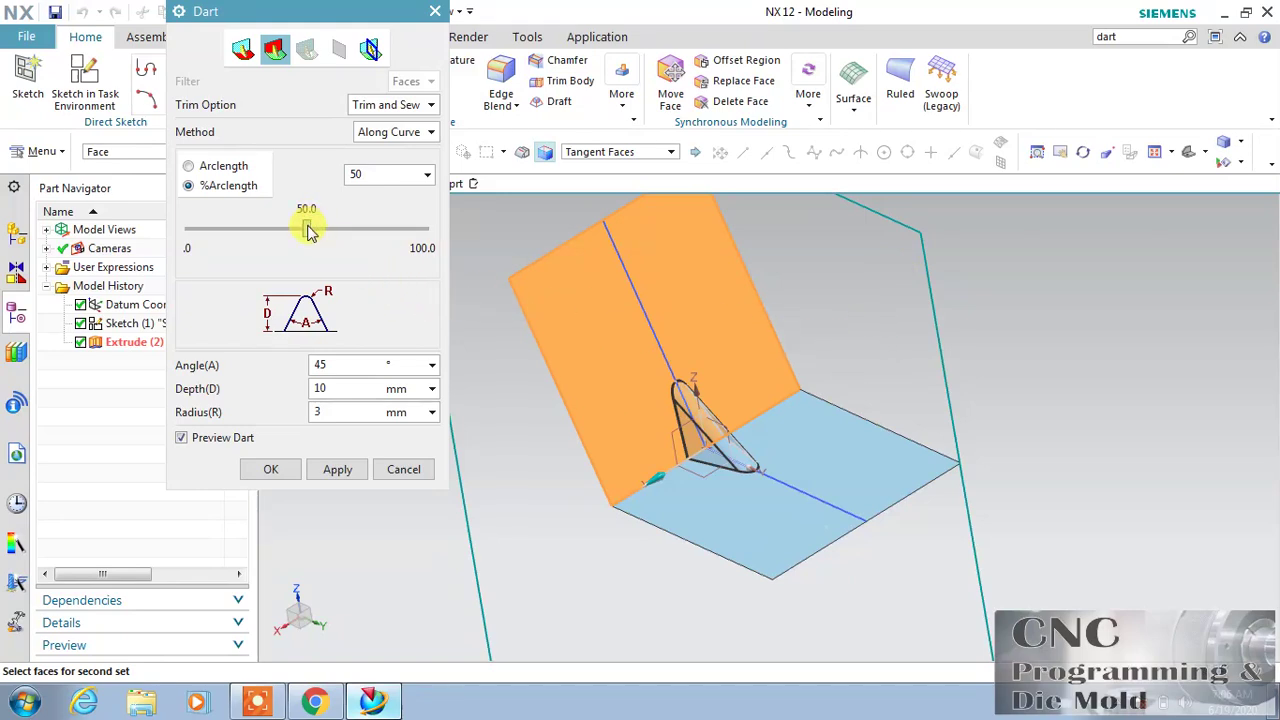
Step: Place the dart at 50% arc length along the intersection curve and create it
{"action": "mouse_move", "coordinate": [308, 230]}
{"action": "left_mouse_down"}
{"action": "mouse_move", "coordinate": [355, 234]}
{"action": "mouse_move", "coordinate": [330, 247]}
{"action": "mouse_move", "coordinate": [311, 236]}
{"action": "left_mouse_up"}
{"action": "double_click", "coordinate": [370, 175]}
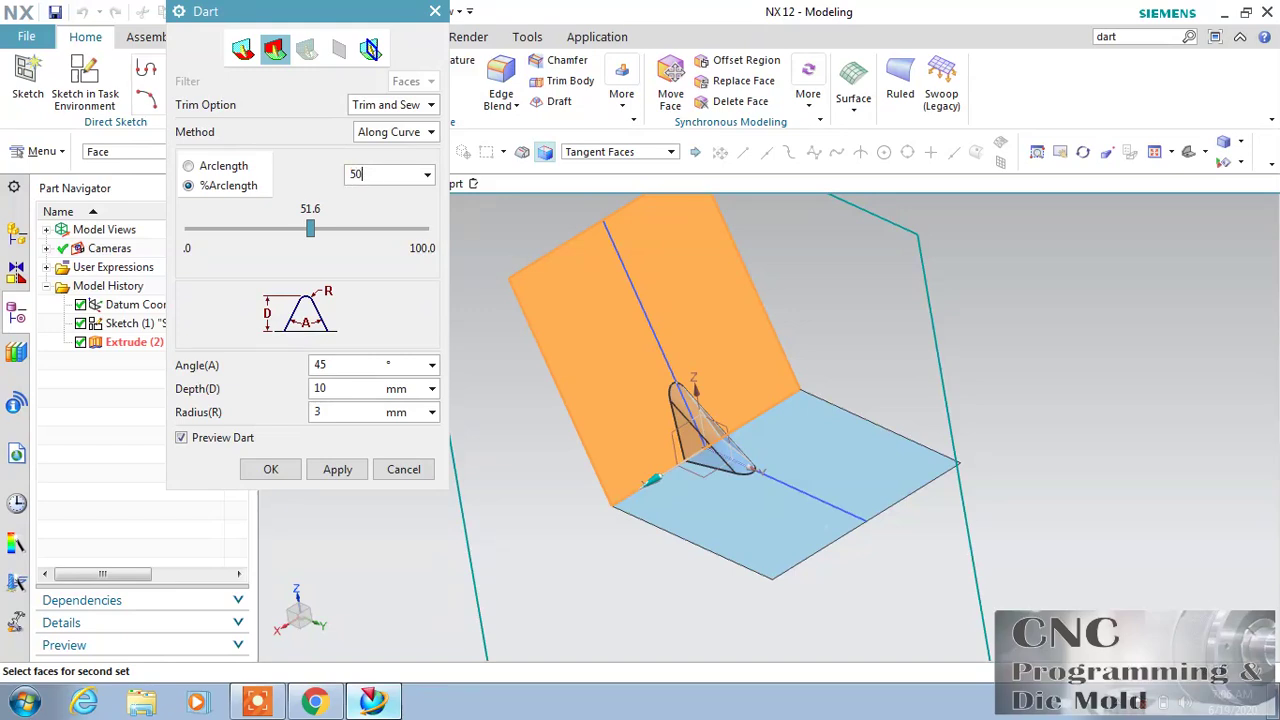
{"action": "left_click", "coordinate": [224, 174]}
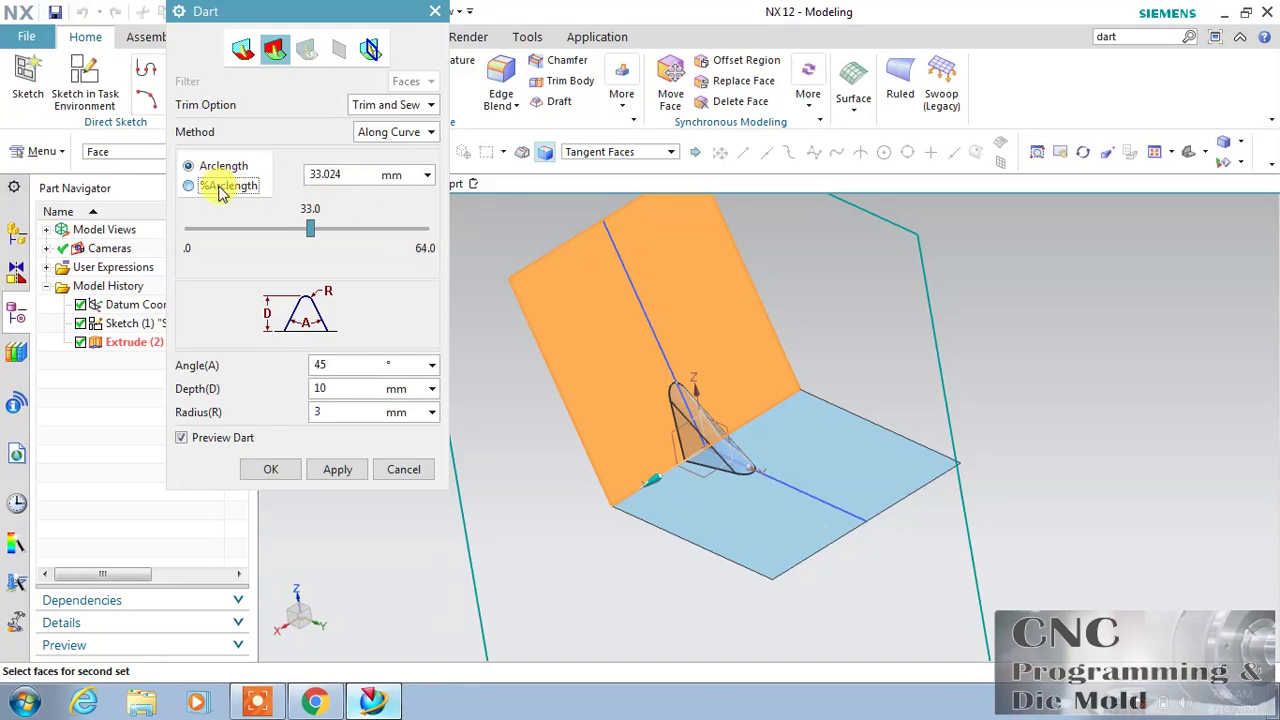
{"action": "left_click", "coordinate": [222, 190]}
{"action": "type", "text": "50"}
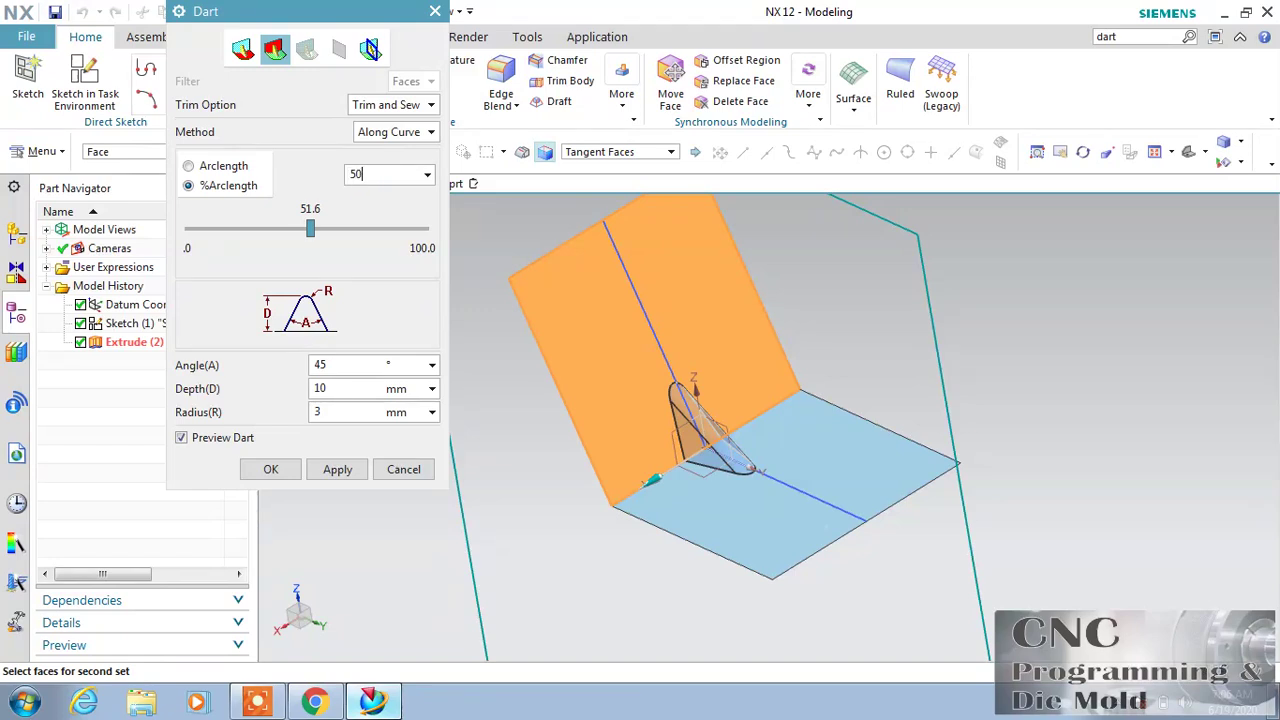
{"action": "key", "text": "Return"}
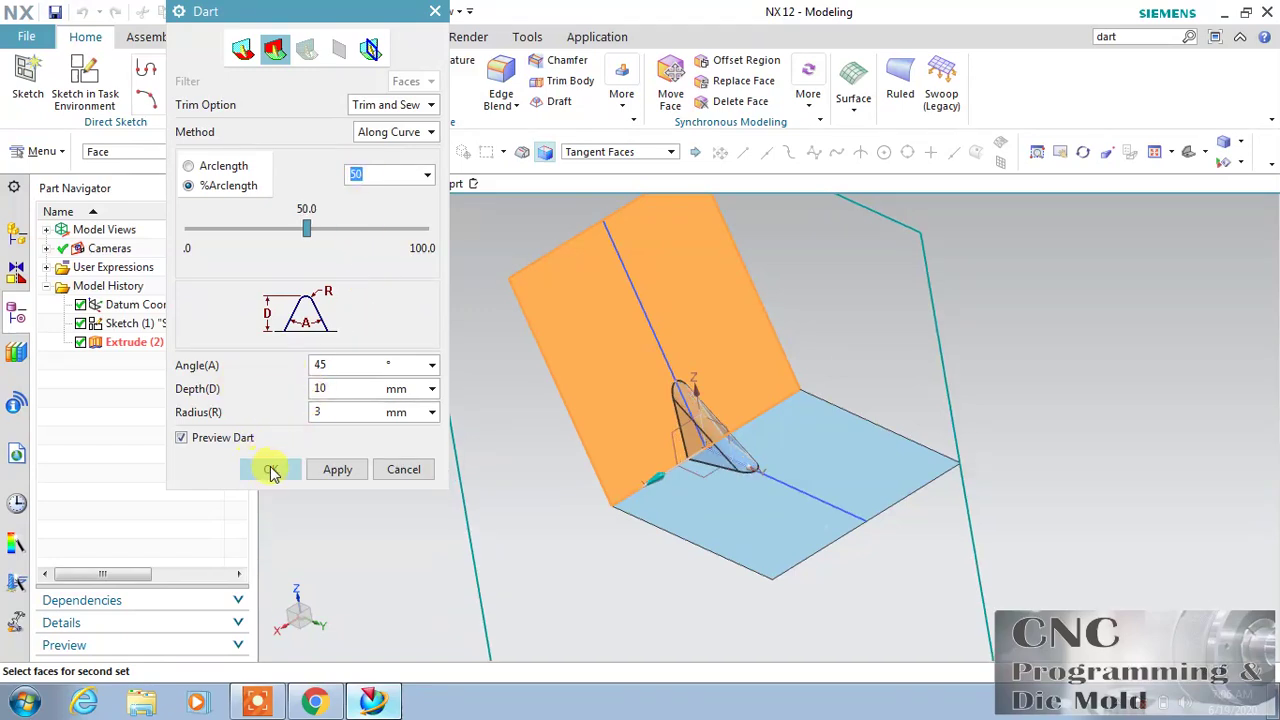
{"action": "left_click", "coordinate": [269, 467]}
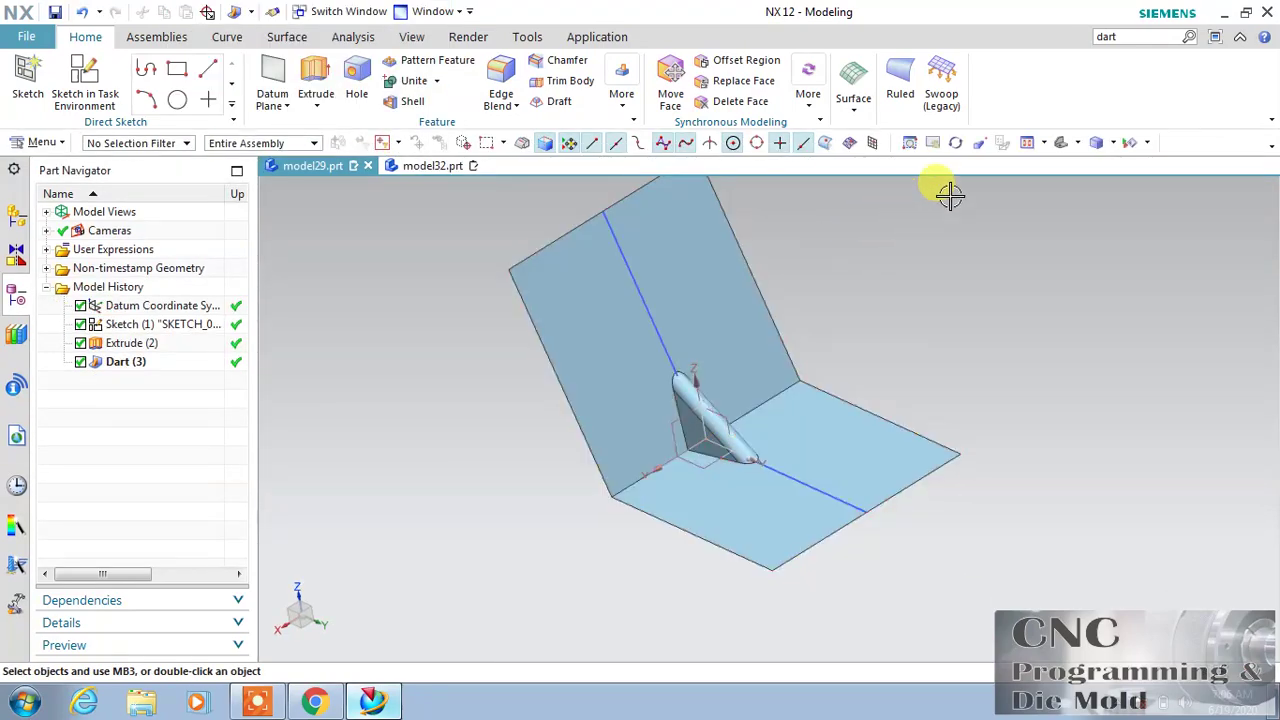
Step: Orbit and zoom the view to inspect Dart (3) at the corner of the two sheets
{"action": "left_click", "coordinate": [956, 142]}
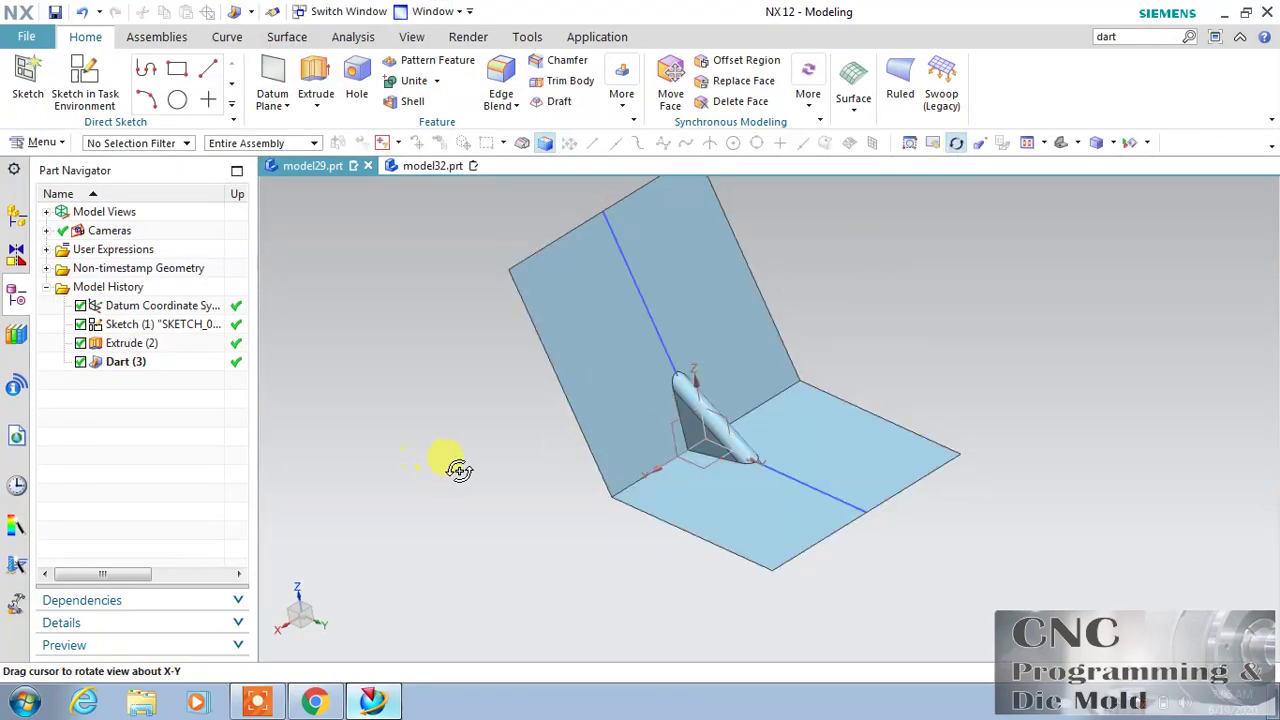
{"action": "mouse_move", "coordinate": [451, 463]}
{"action": "left_mouse_down"}
{"action": "mouse_move", "coordinate": [531, 430]}
{"action": "mouse_move", "coordinate": [571, 377]}
{"action": "mouse_move", "coordinate": [563, 417]}
{"action": "mouse_move", "coordinate": [457, 463]}
{"action": "mouse_move", "coordinate": [419, 449]}
{"action": "mouse_move", "coordinate": [443, 414]}
{"action": "mouse_move", "coordinate": [443, 437]}
{"action": "mouse_move", "coordinate": [465, 445]}
{"action": "left_mouse_up"}
{"action": "scroll", "coordinate": [737, 380], "scroll_direction": "up", "scroll_amount": 3}
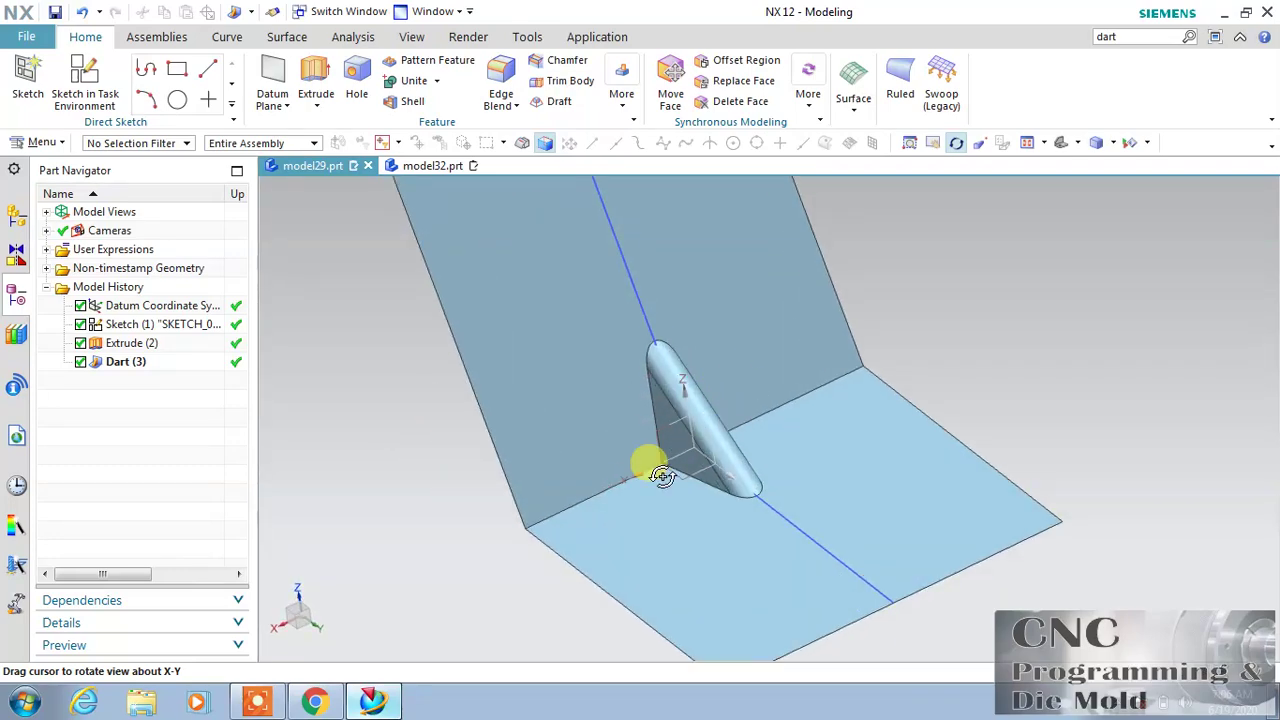
{"action": "mouse_move", "coordinate": [403, 488]}
{"action": "left_mouse_down"}
{"action": "mouse_move", "coordinate": [420, 463]}
{"action": "mouse_move", "coordinate": [417, 474]}
{"action": "mouse_move", "coordinate": [384, 403]}
{"action": "left_mouse_up"}
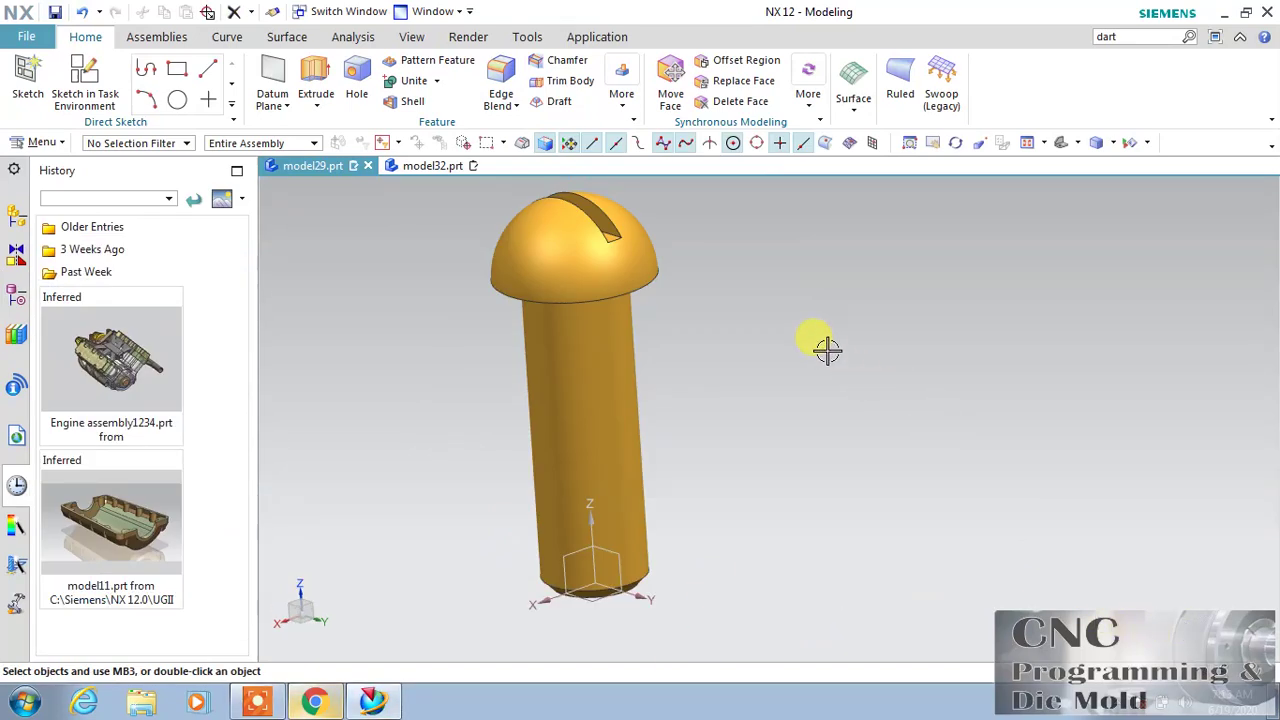
Step: Start the Thread command from the menu and show the Part Navigator
{"action": "left_click", "coordinate": [42, 142]}
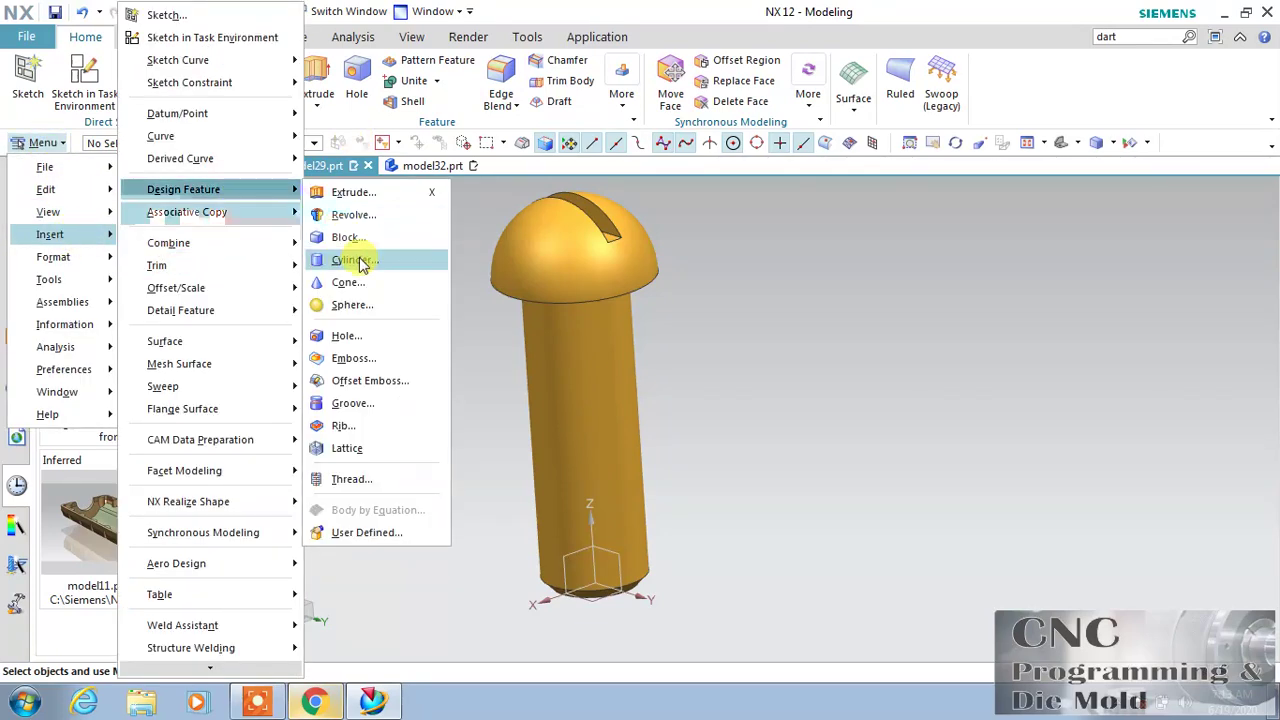
{"action": "mouse_move", "coordinate": [183, 189]}
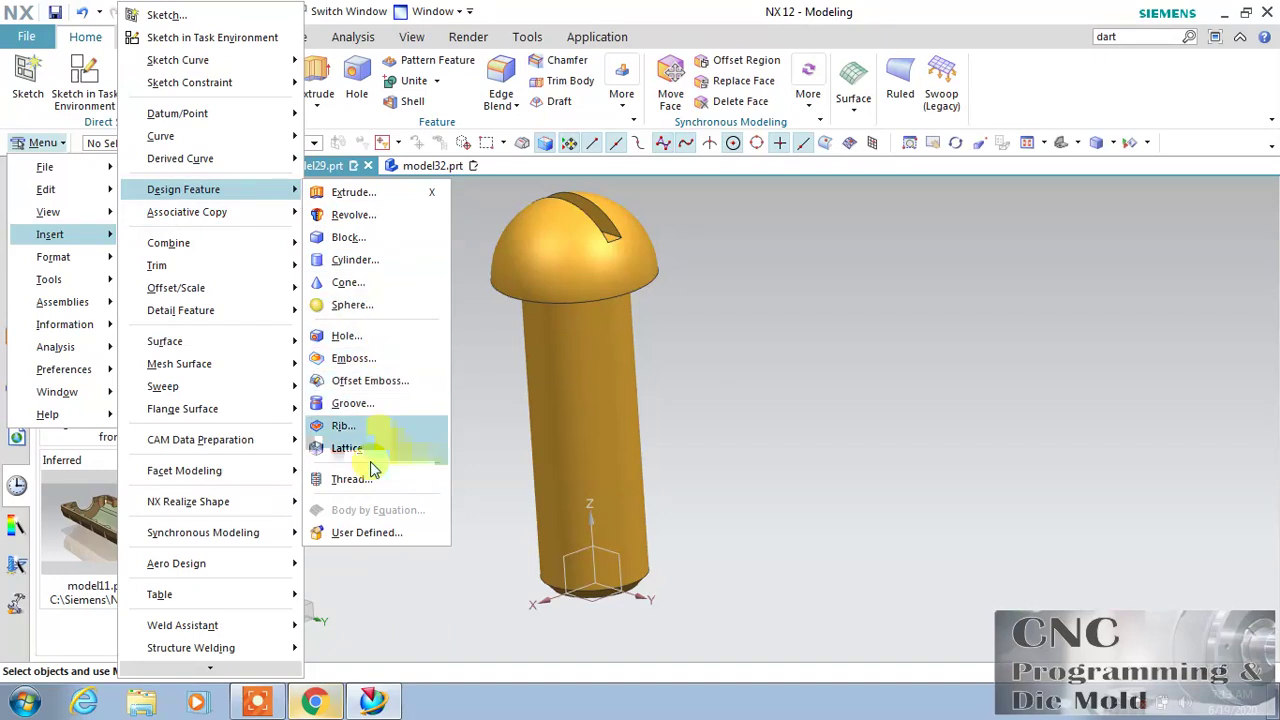
{"action": "left_click", "coordinate": [368, 479]}
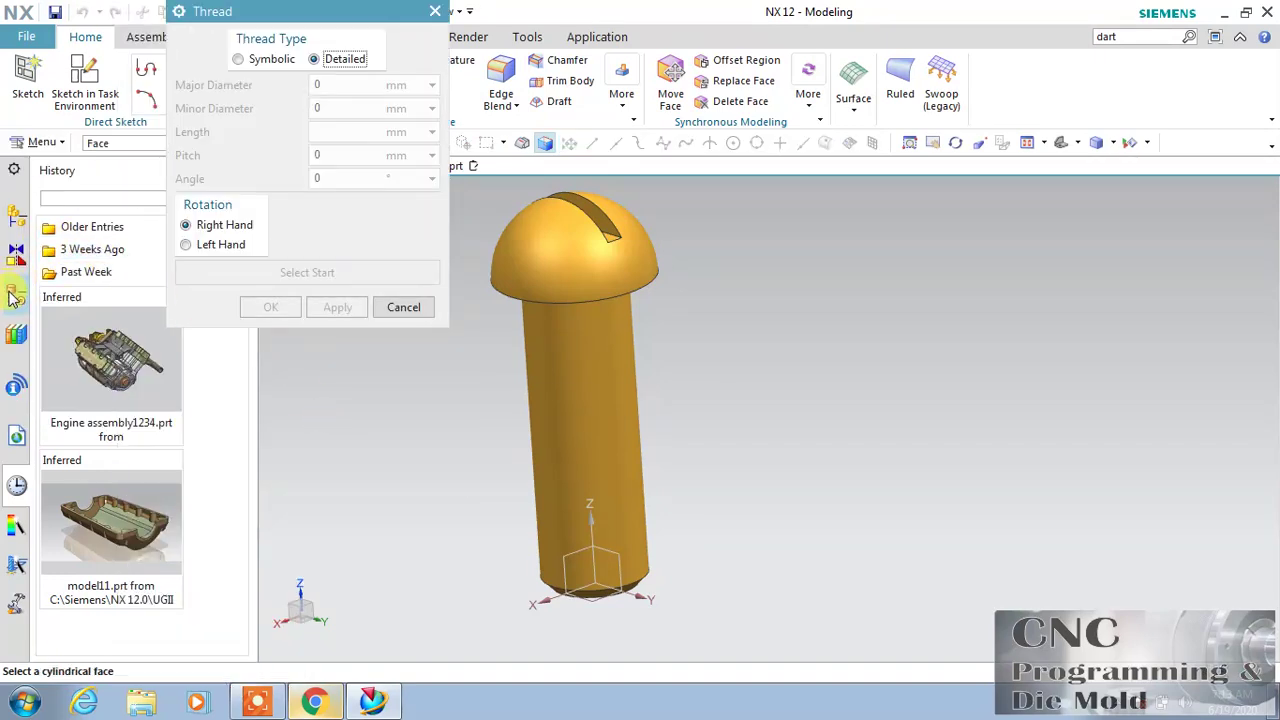
{"action": "left_click", "coordinate": [14, 296]}
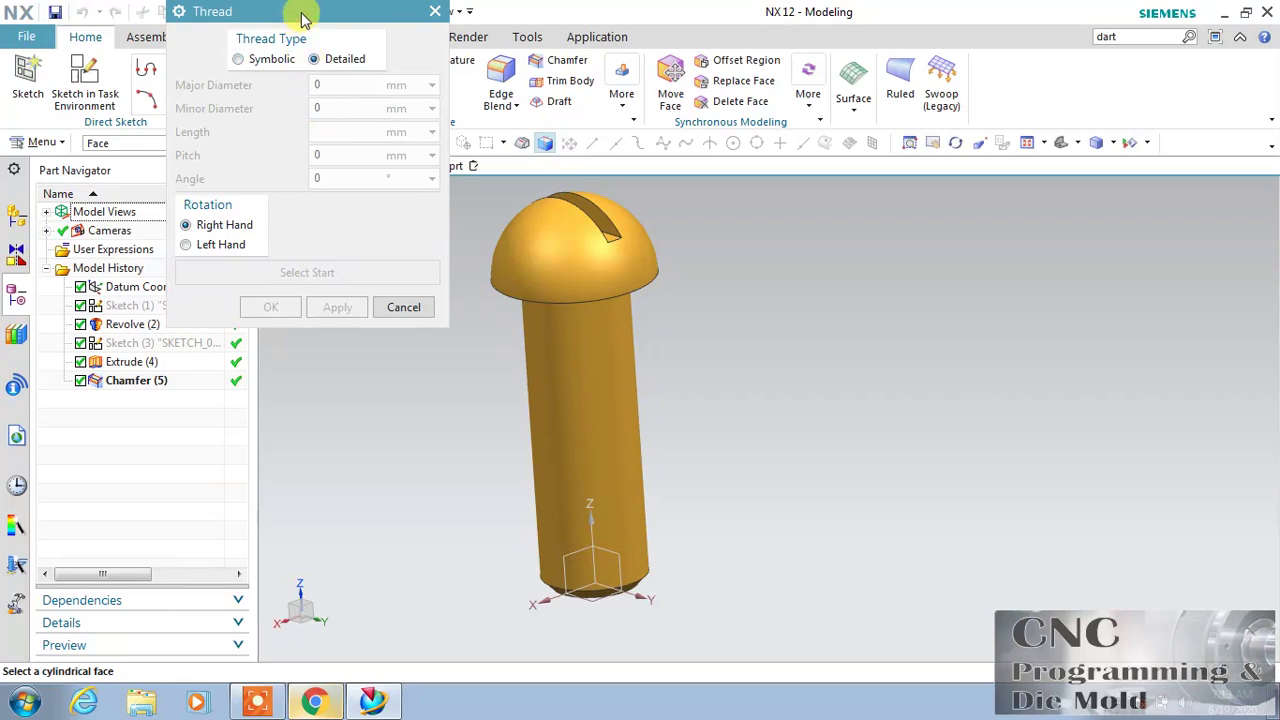
{"action": "left_click_drag", "start_coordinate": [304, 18], "coordinate": [291, 110]}
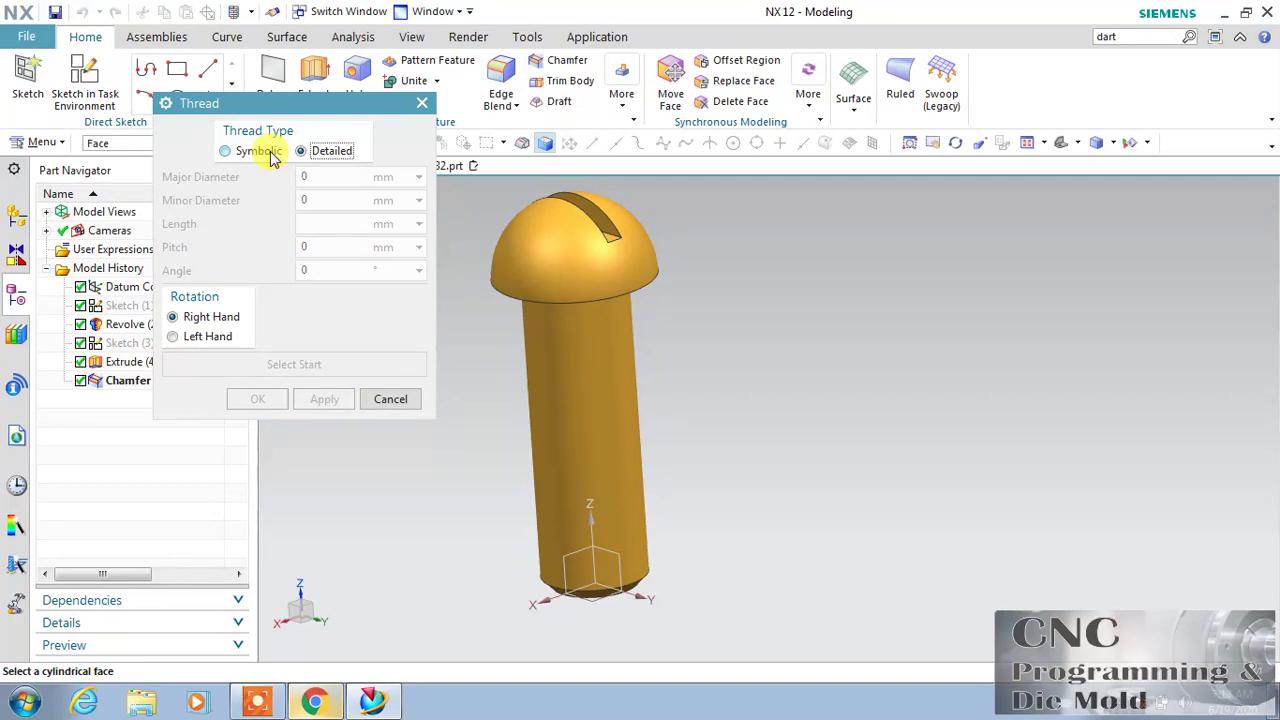
Step: Create a symbolic M10 x 0.75 thread, 30 mm long, on the shank starting from its bottom end
{"action": "left_click", "coordinate": [258, 153]}
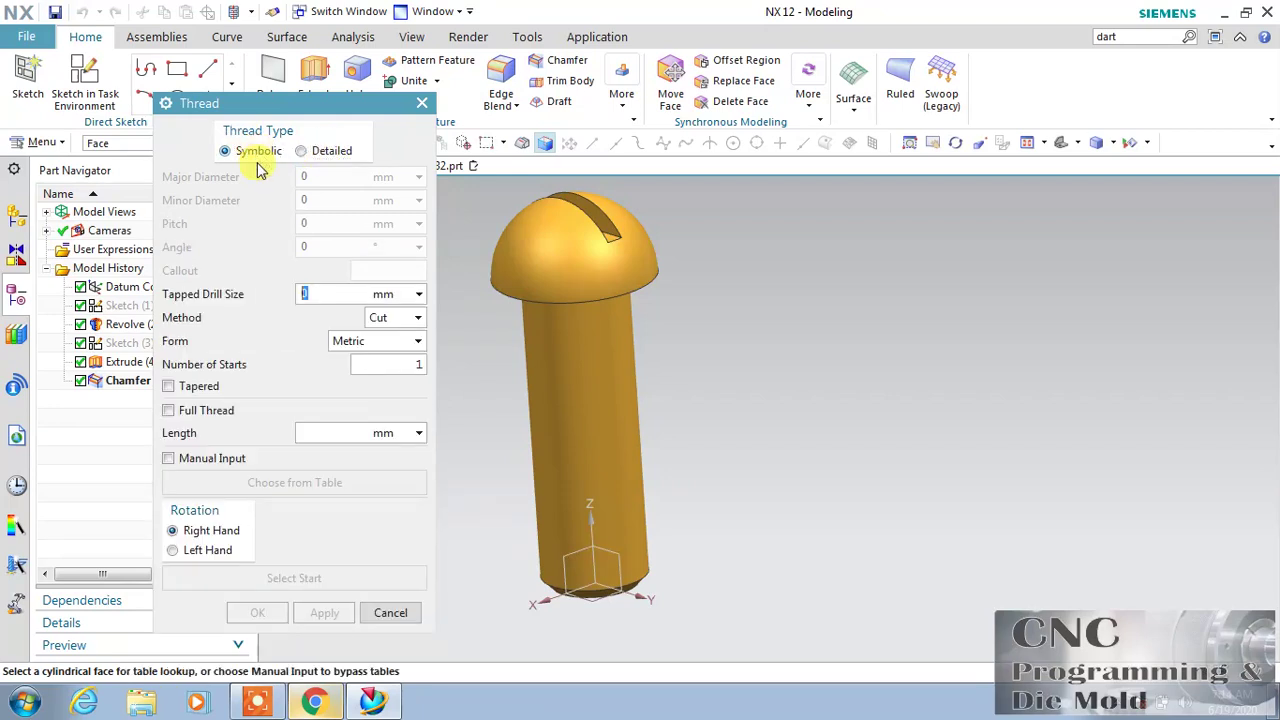
{"action": "left_click", "coordinate": [572, 445]}
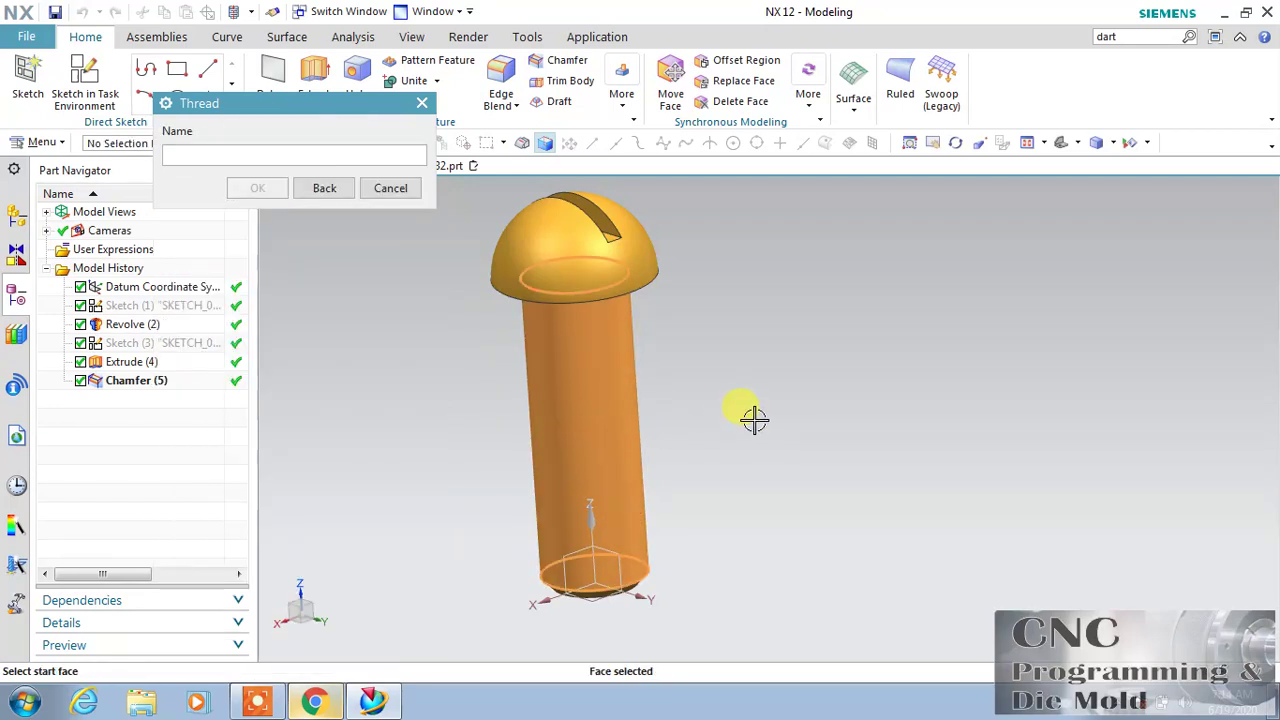
{"action": "left_click", "coordinate": [622, 585]}
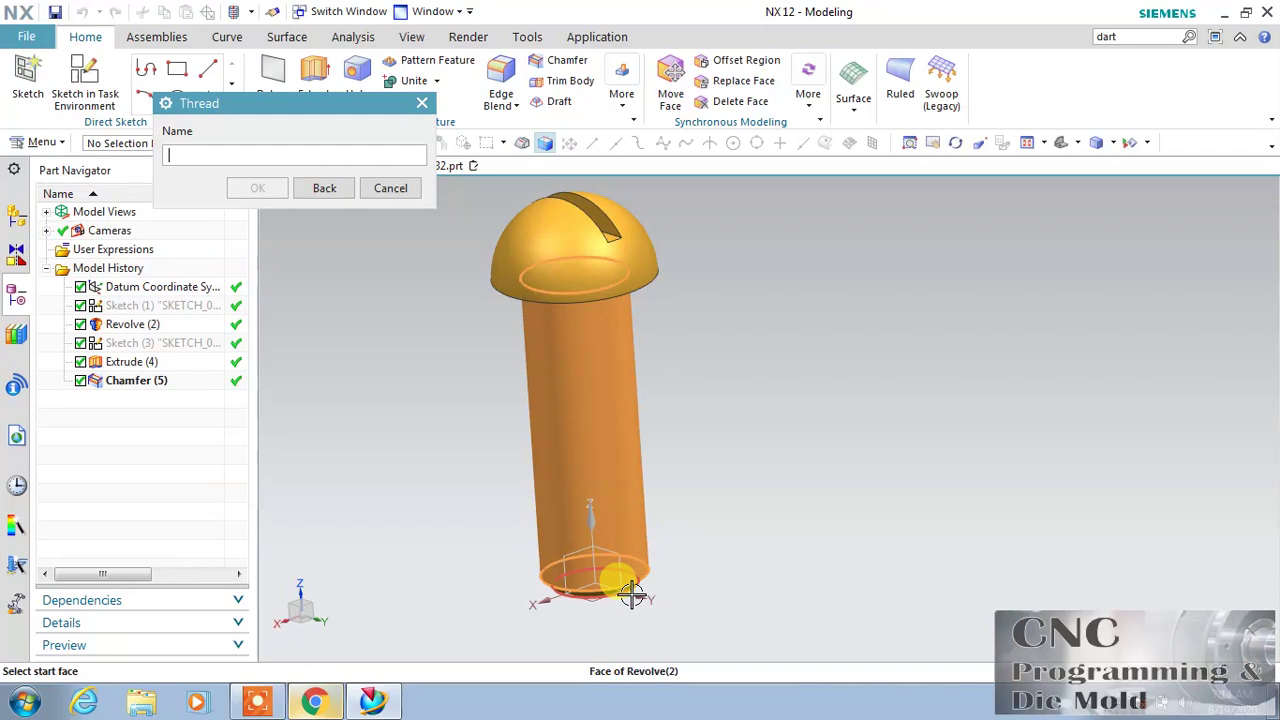
{"action": "left_click", "coordinate": [280, 218]}
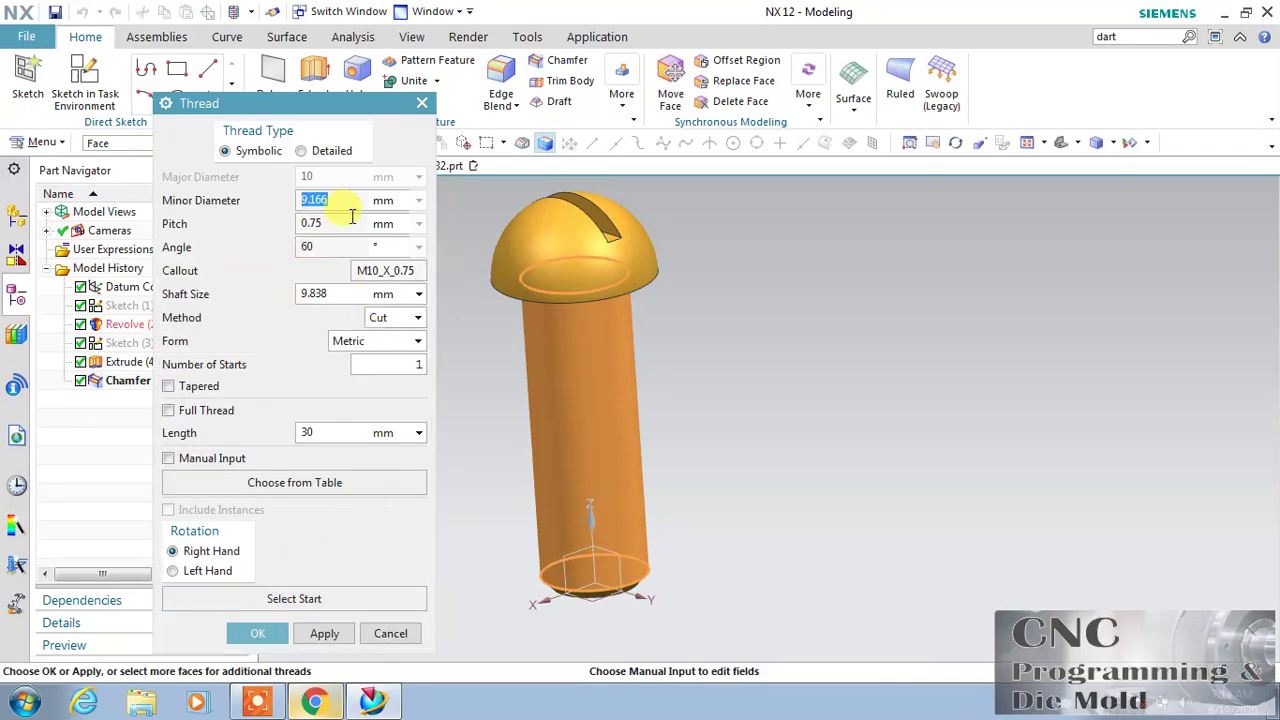
{"action": "left_click", "coordinate": [250, 633]}
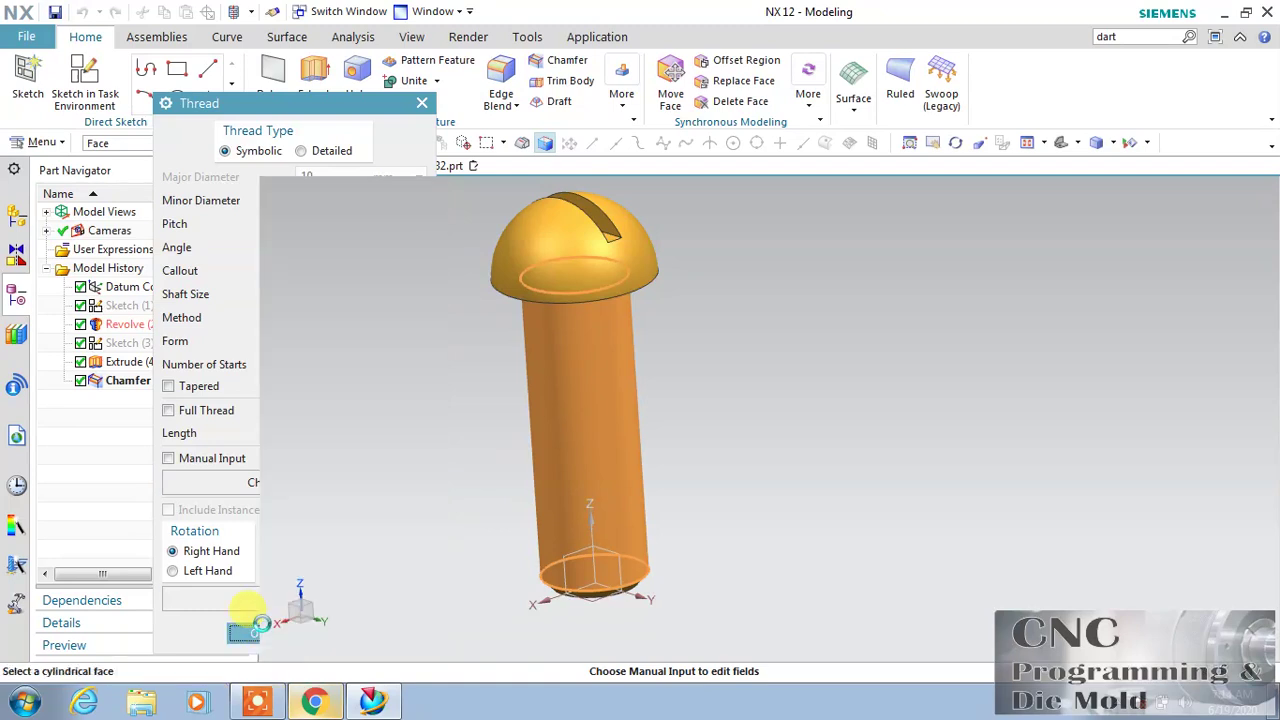
{"action": "key", "text": "Return"}
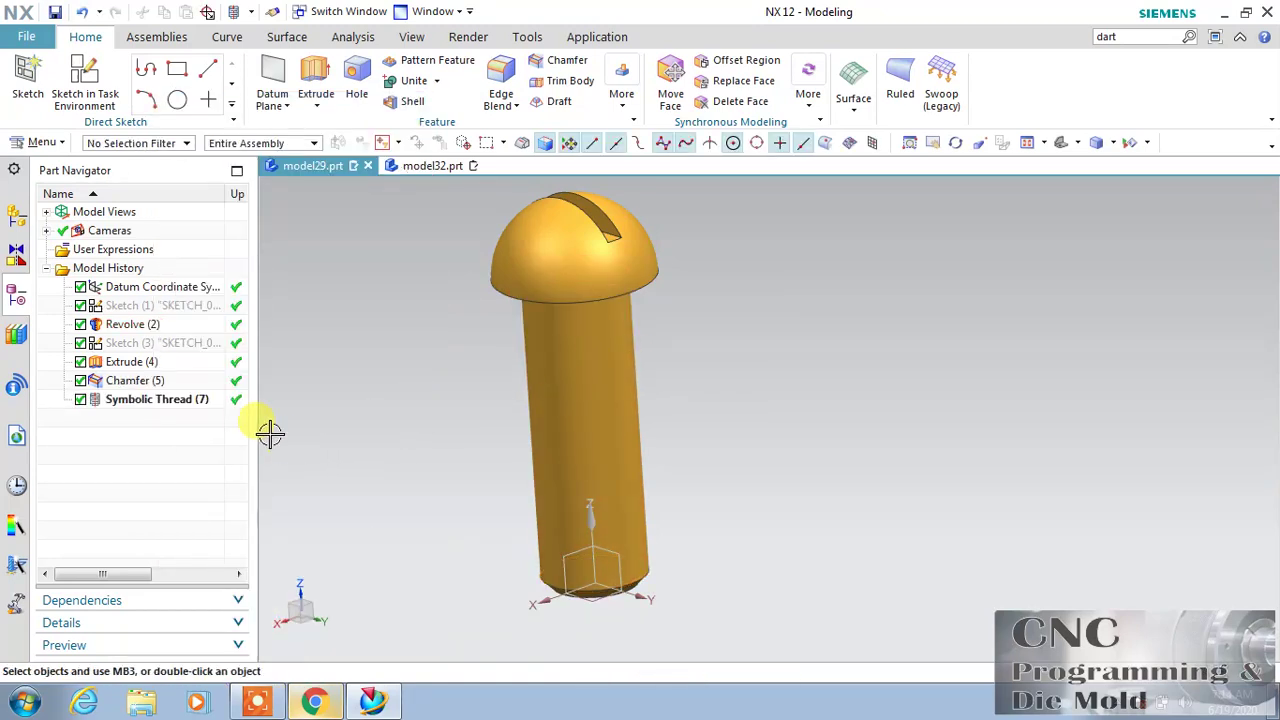
{"action": "left_click", "coordinate": [200, 401]}
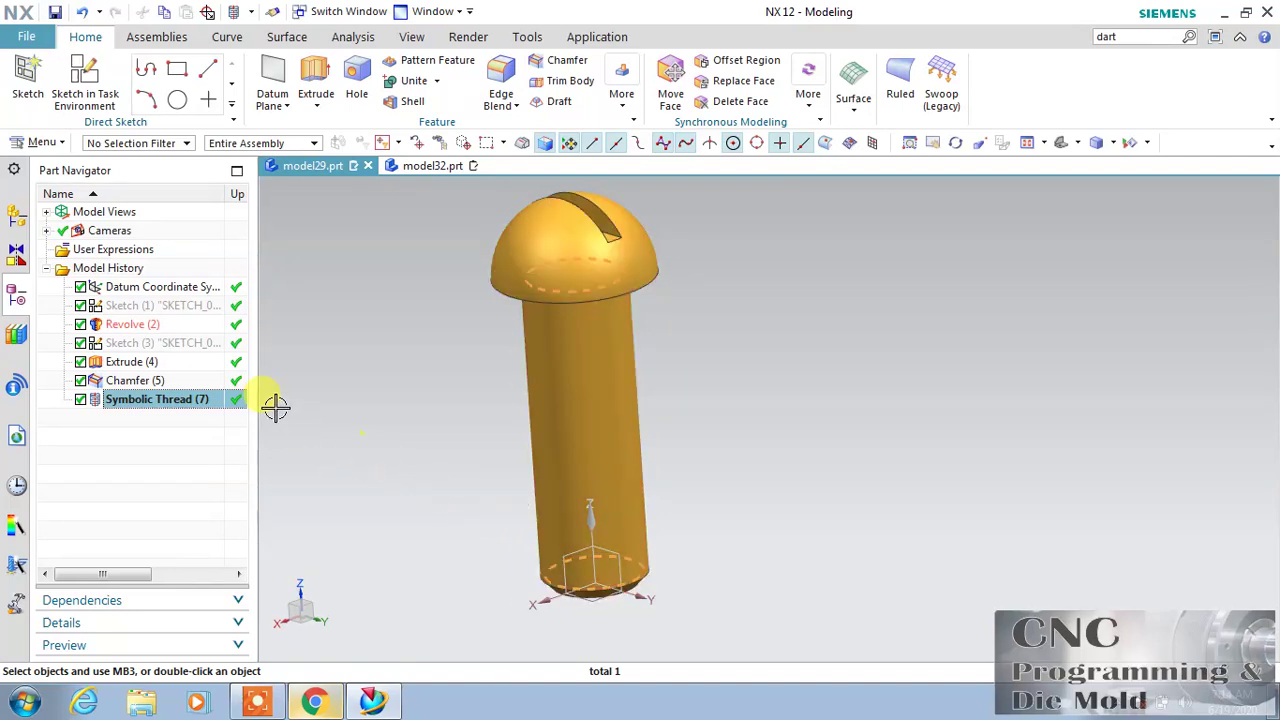
Step: Delete Symbolic Thread (7) and add a detailed 1.5-pitch, 30 mm thread from the shank's bottom end
{"action": "right_click", "coordinate": [205, 398]}
{"action": "left_click", "coordinate": [320, 308]}
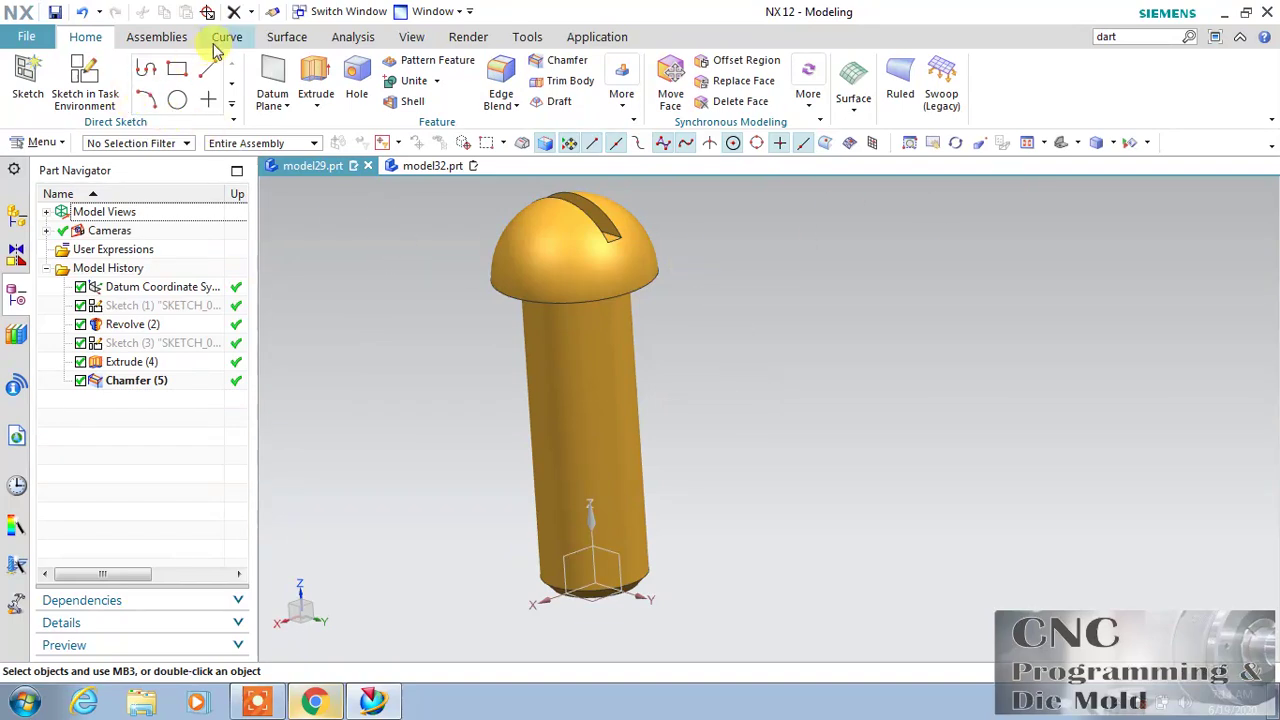
{"action": "left_click", "coordinate": [255, 14]}
{"action": "left_click", "coordinate": [286, 77]}
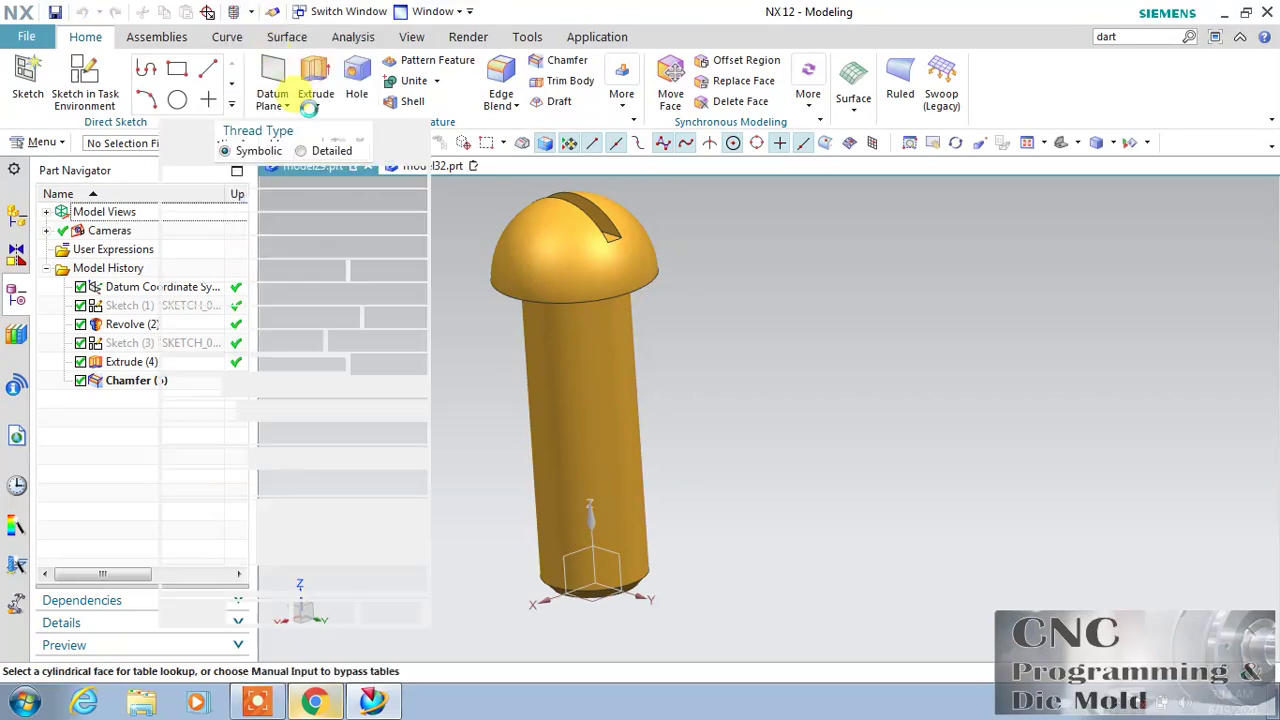
{"action": "left_click", "coordinate": [328, 150]}
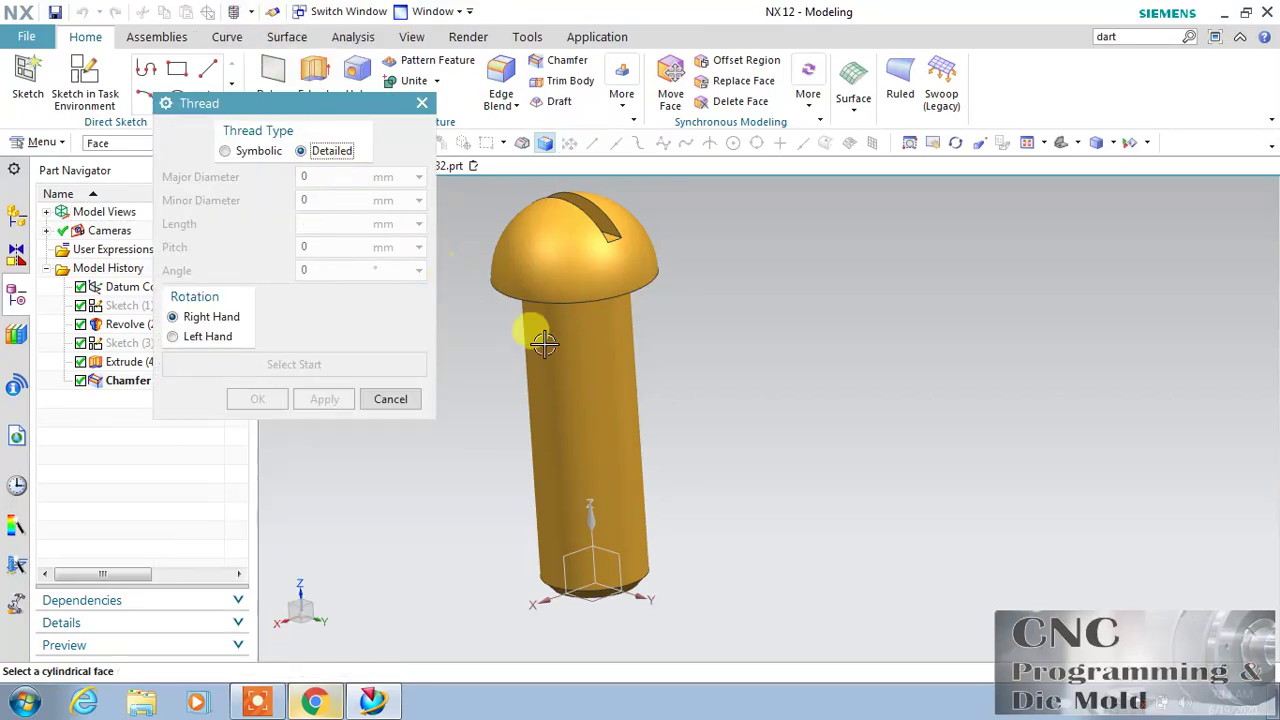
{"action": "left_click", "coordinate": [624, 496]}
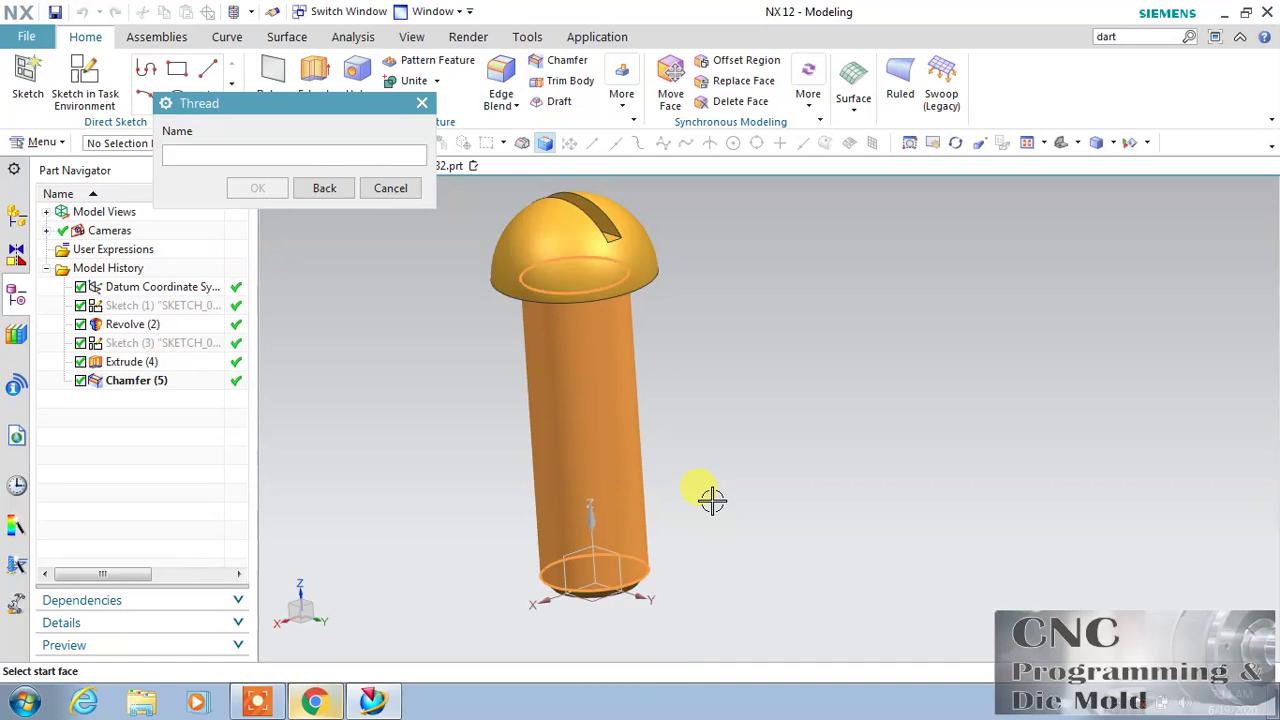
{"action": "left_click", "coordinate": [591, 590]}
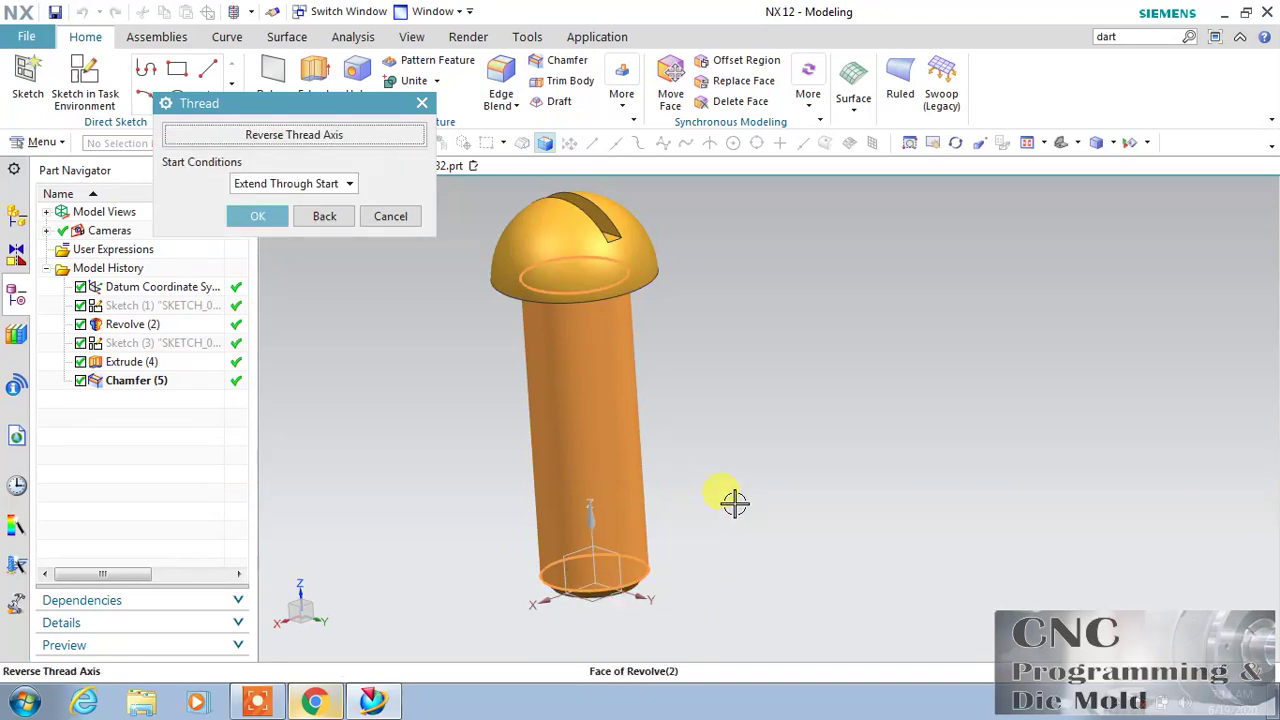
{"action": "left_click", "coordinate": [262, 218]}
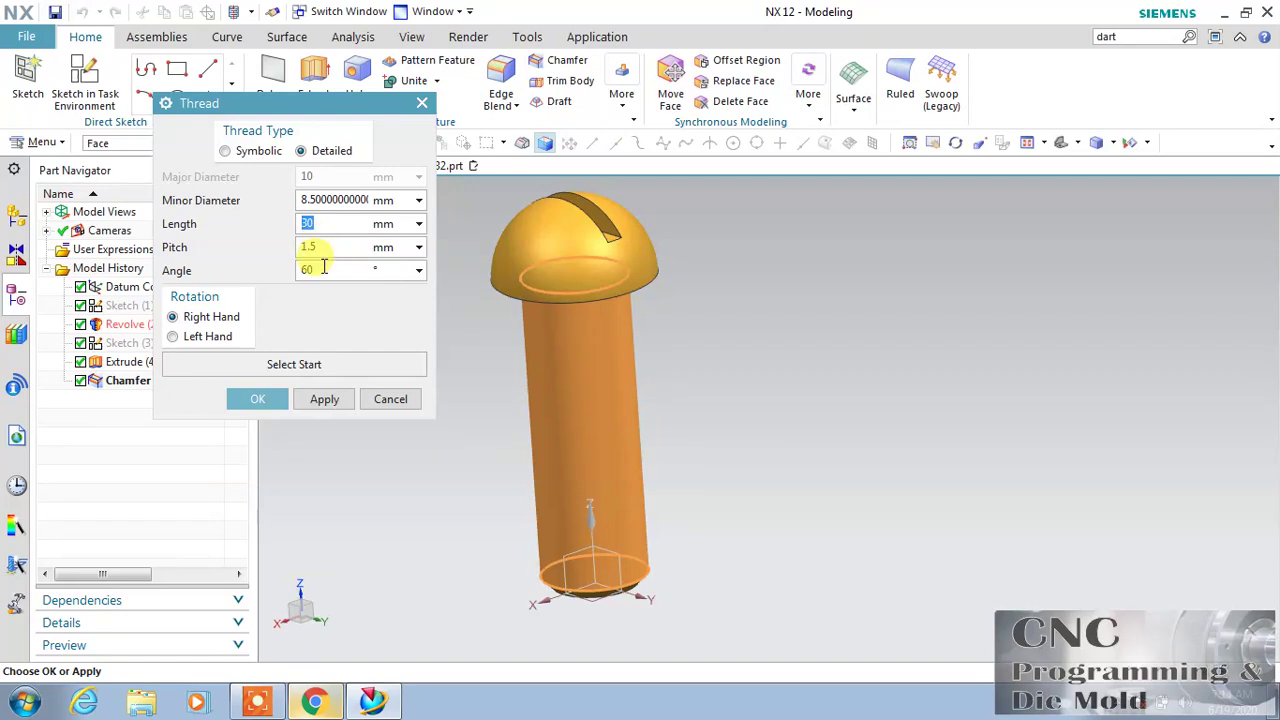
{"action": "left_click", "coordinate": [268, 402]}
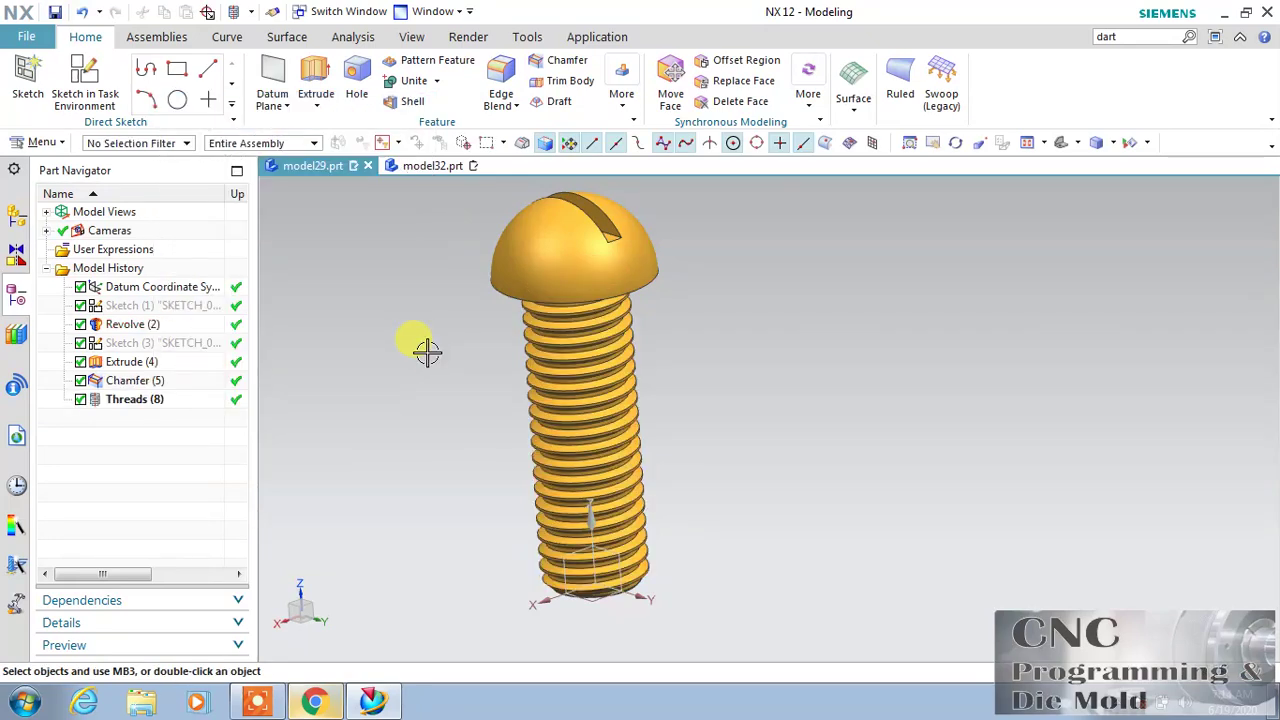
Step: Orbit to view the pin's underside and open Threads (8) for editing
{"action": "left_click", "coordinate": [955, 142]}
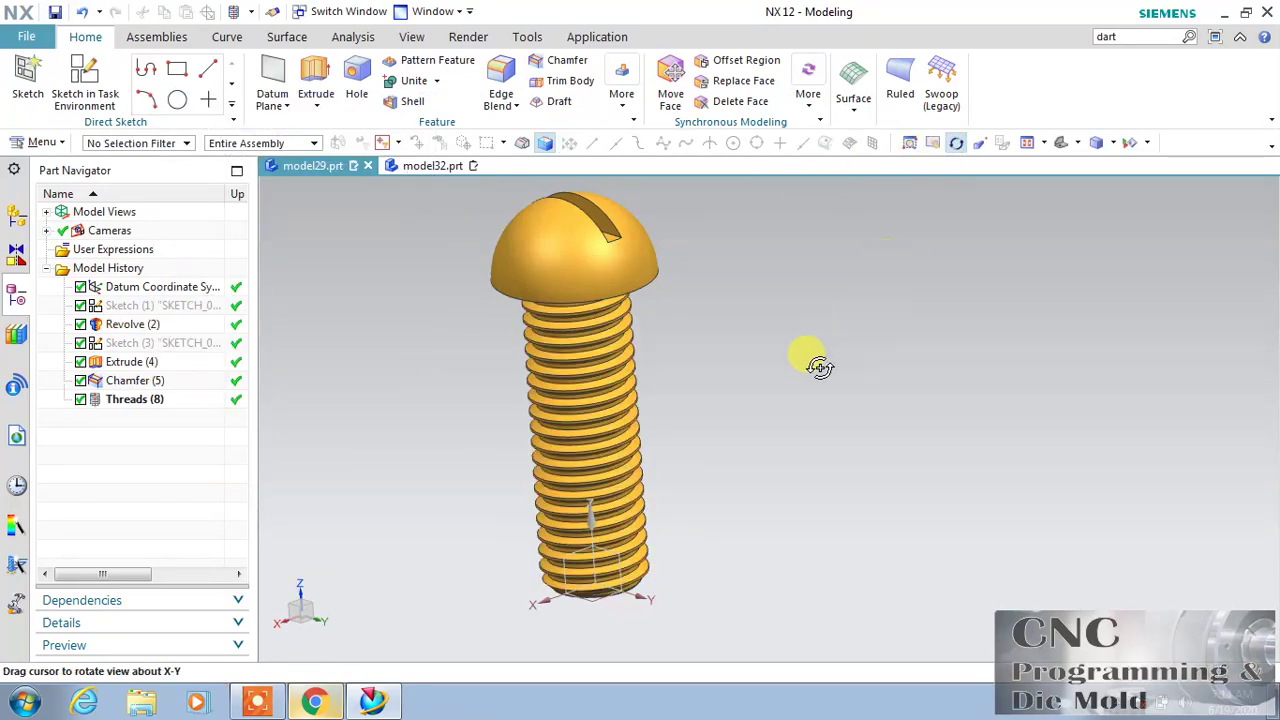
{"action": "mouse_move", "coordinate": [790, 365]}
{"action": "left_mouse_down"}
{"action": "mouse_move", "coordinate": [740, 297]}
{"action": "mouse_move", "coordinate": [740, 363]}
{"action": "mouse_move", "coordinate": [748, 351]}
{"action": "left_mouse_up"}
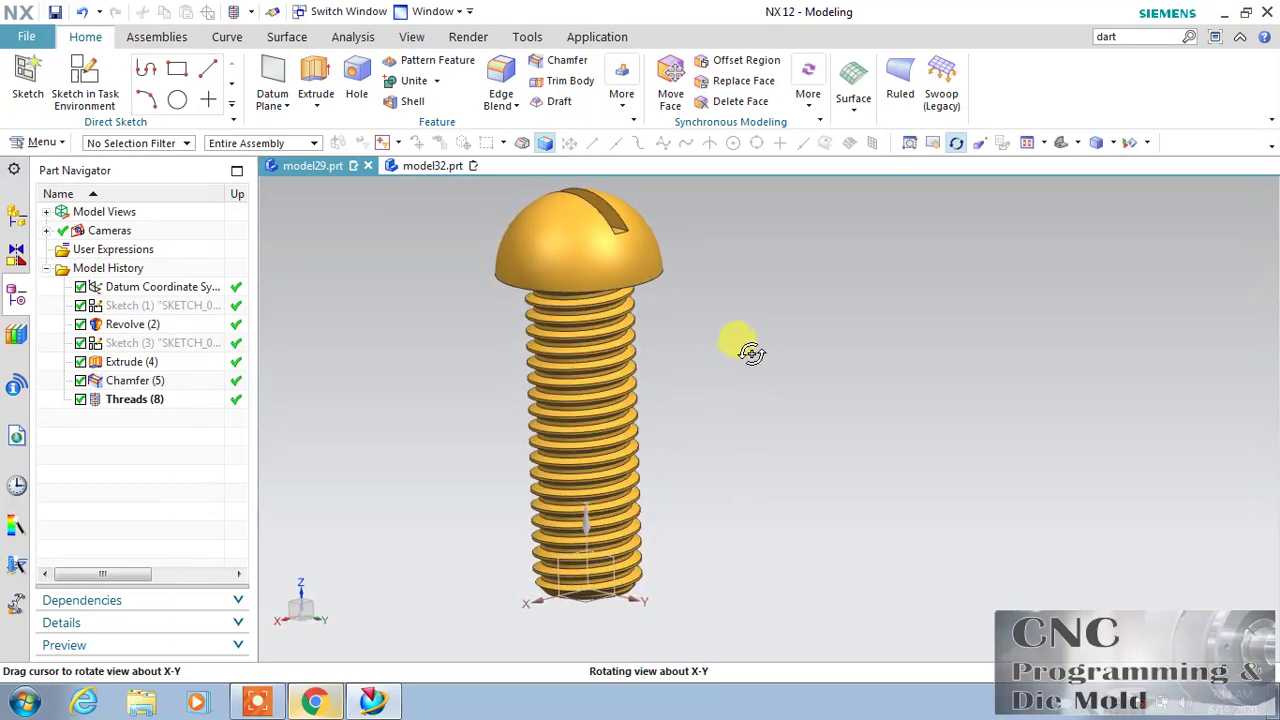
{"action": "left_click", "coordinate": [960, 143]}
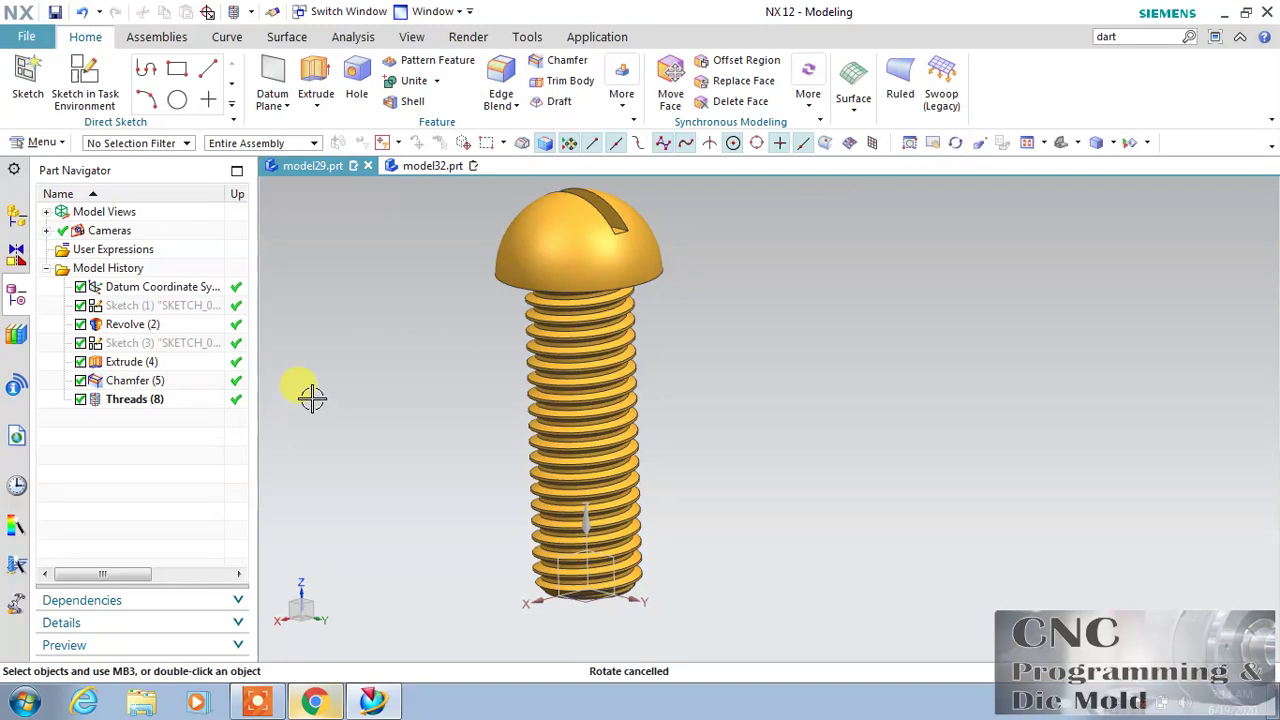
{"action": "double_click", "coordinate": [340, 336]}
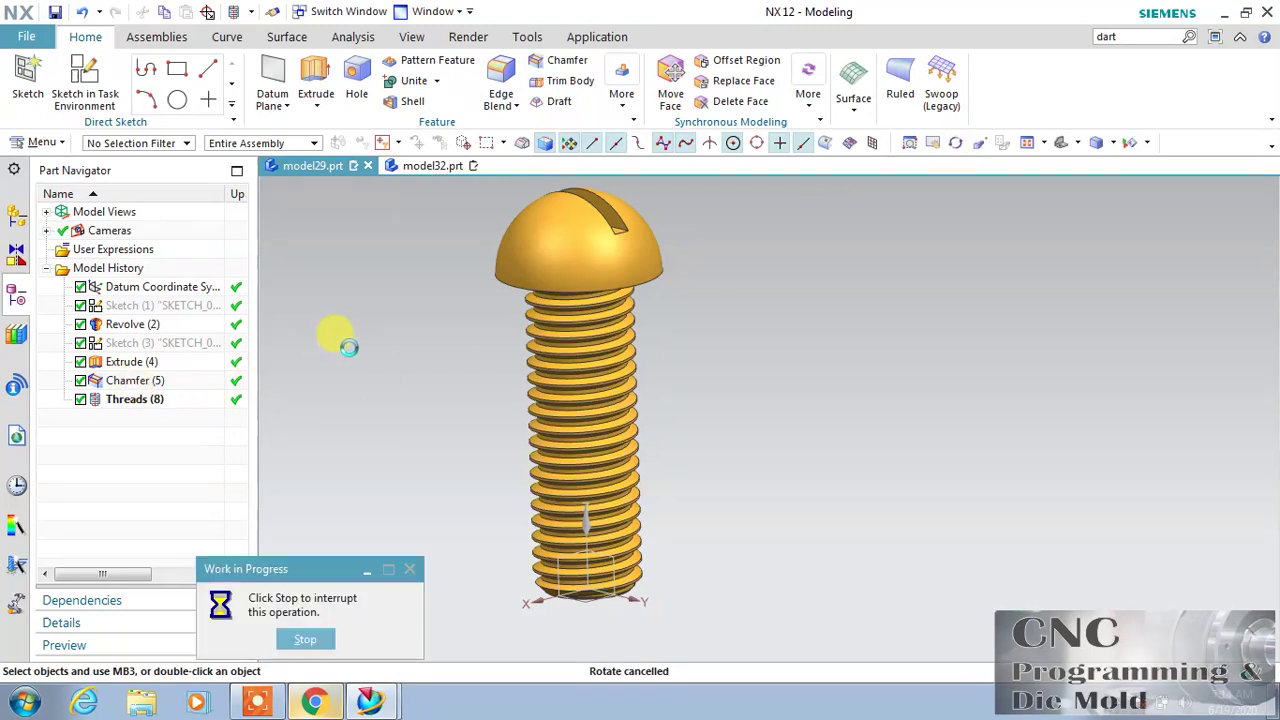
{"action": "left_click", "coordinate": [272, 136]}
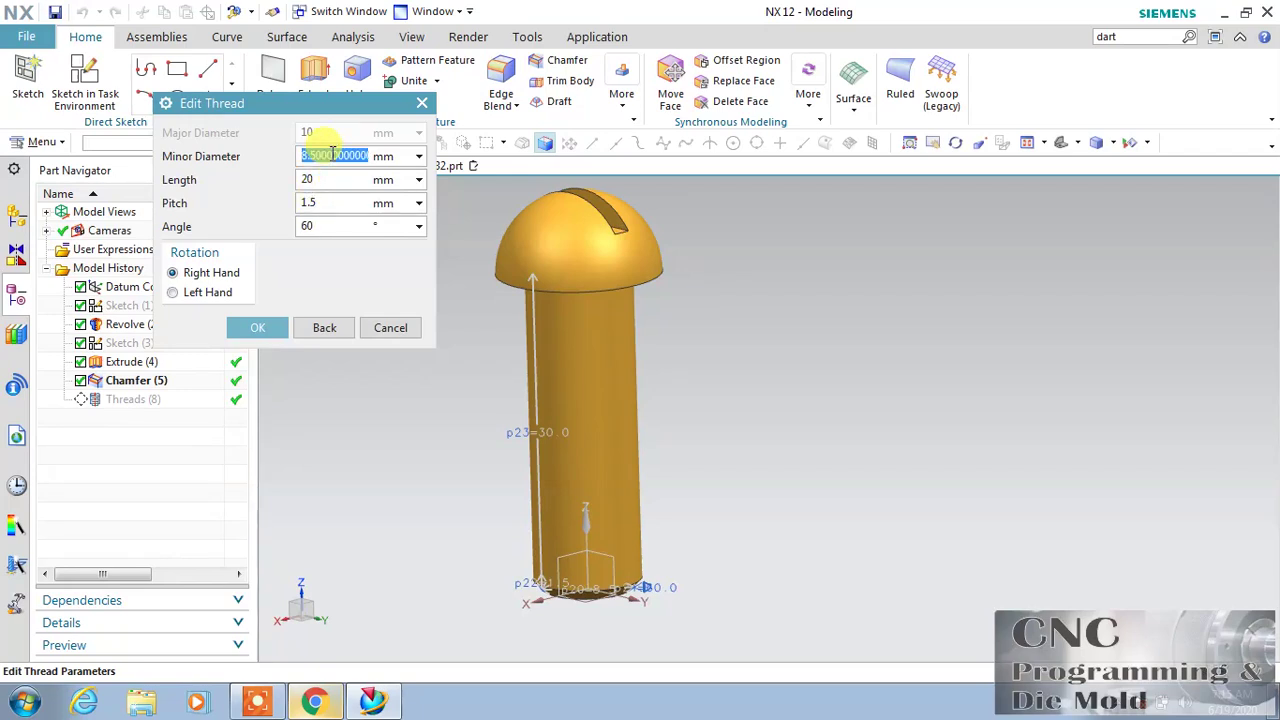
Step: Set the thread's minor diameter to 9 mm, rebuild it, and fit the screw in view
{"action": "scroll", "coordinate": [557, 634], "scroll_direction": "down", "scroll_amount": 2}
{"action": "scroll", "coordinate": [580, 597], "scroll_direction": "down", "scroll_amount": 2}
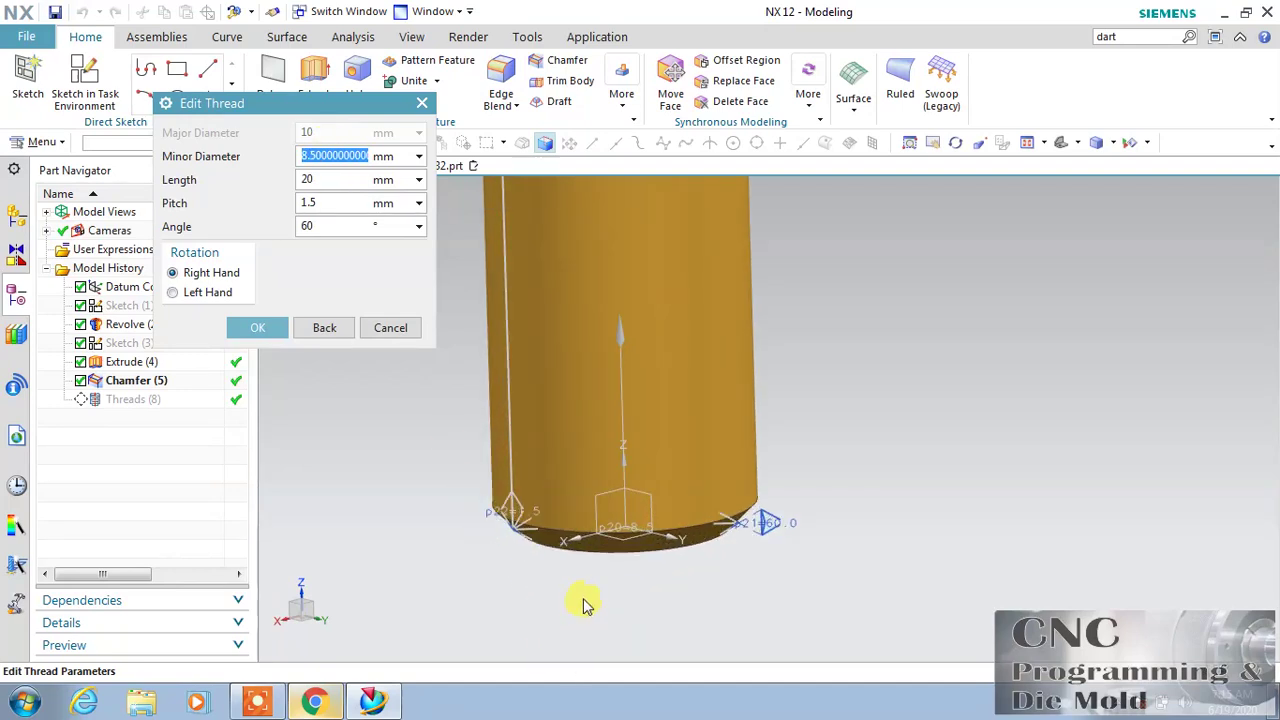
{"action": "scroll", "coordinate": [585, 580], "scroll_direction": "down", "scroll_amount": 2}
{"action": "scroll", "coordinate": [686, 458], "scroll_direction": "up", "scroll_amount": 1}
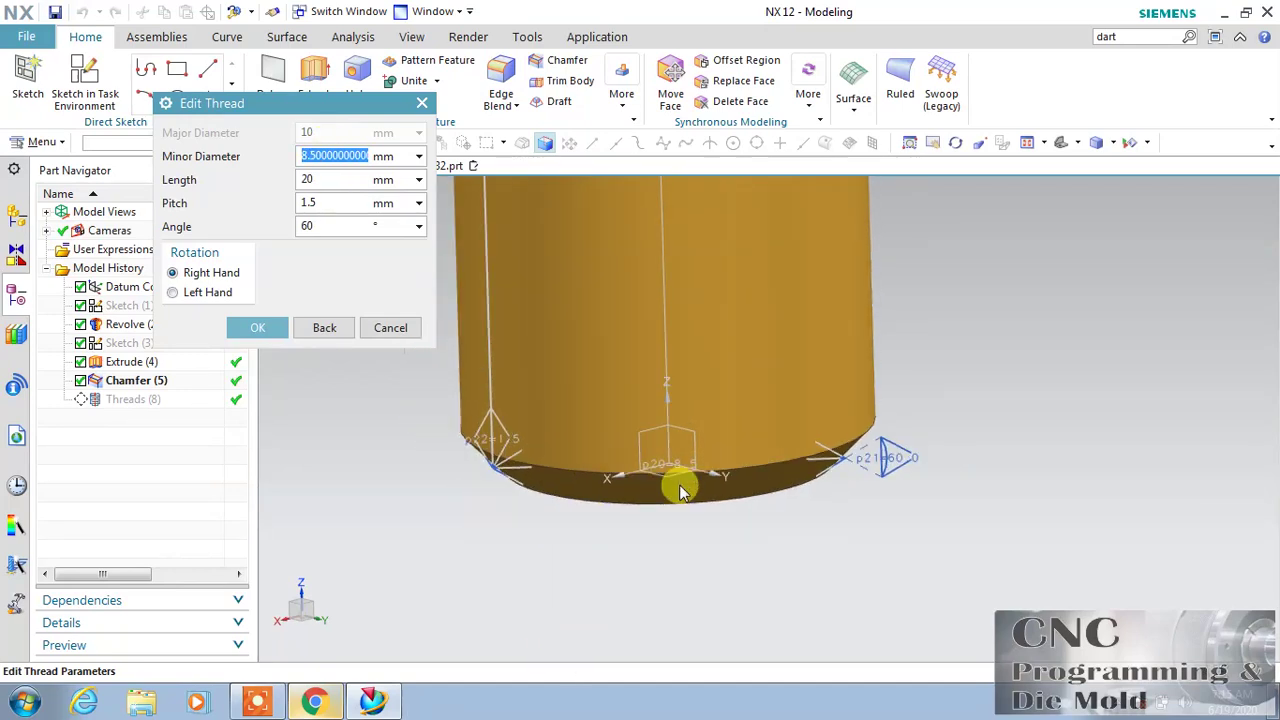
{"action": "scroll", "coordinate": [677, 486], "scroll_direction": "up", "scroll_amount": 1}
{"action": "type", "text": "9"}
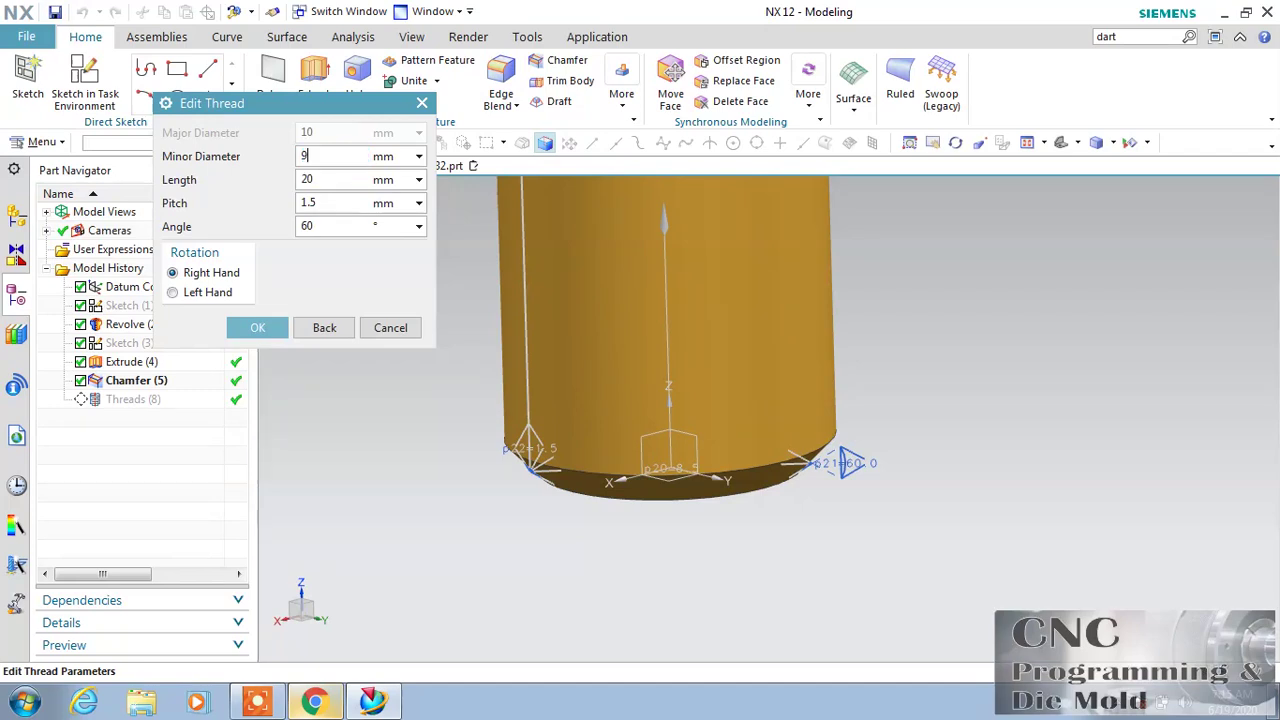
{"action": "left_click", "coordinate": [266, 327]}
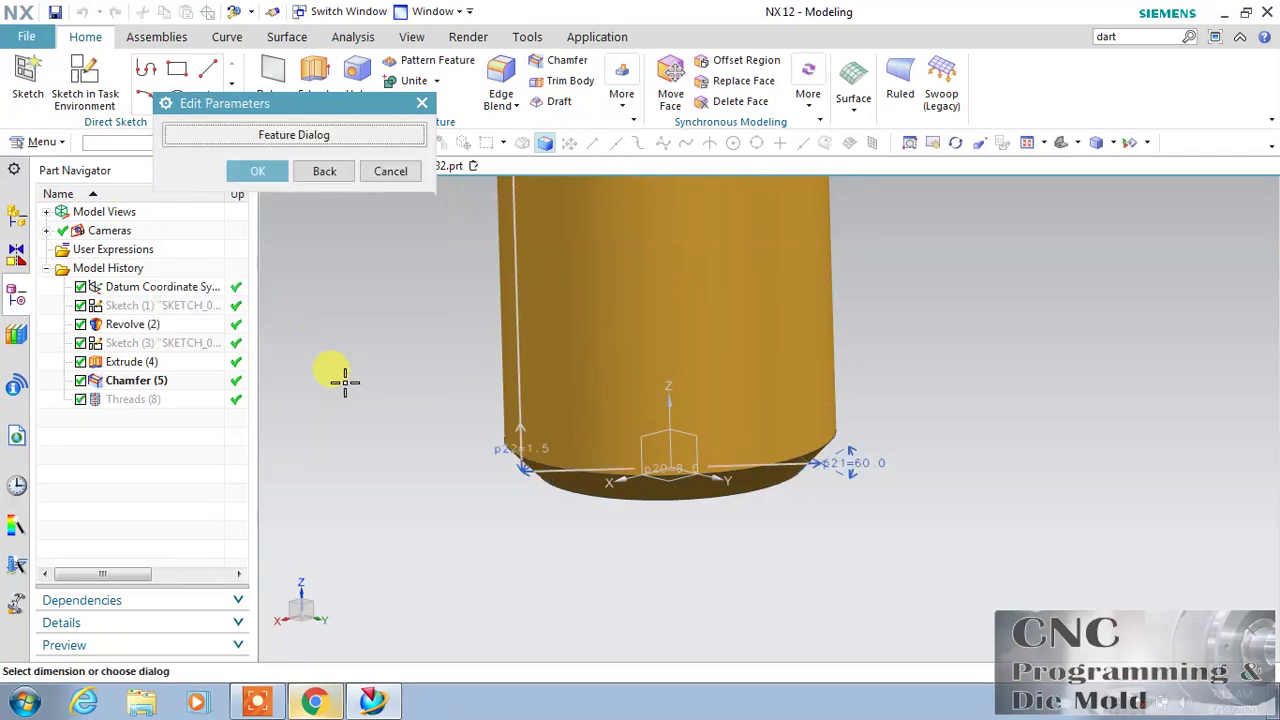
{"action": "left_click", "coordinate": [255, 170]}
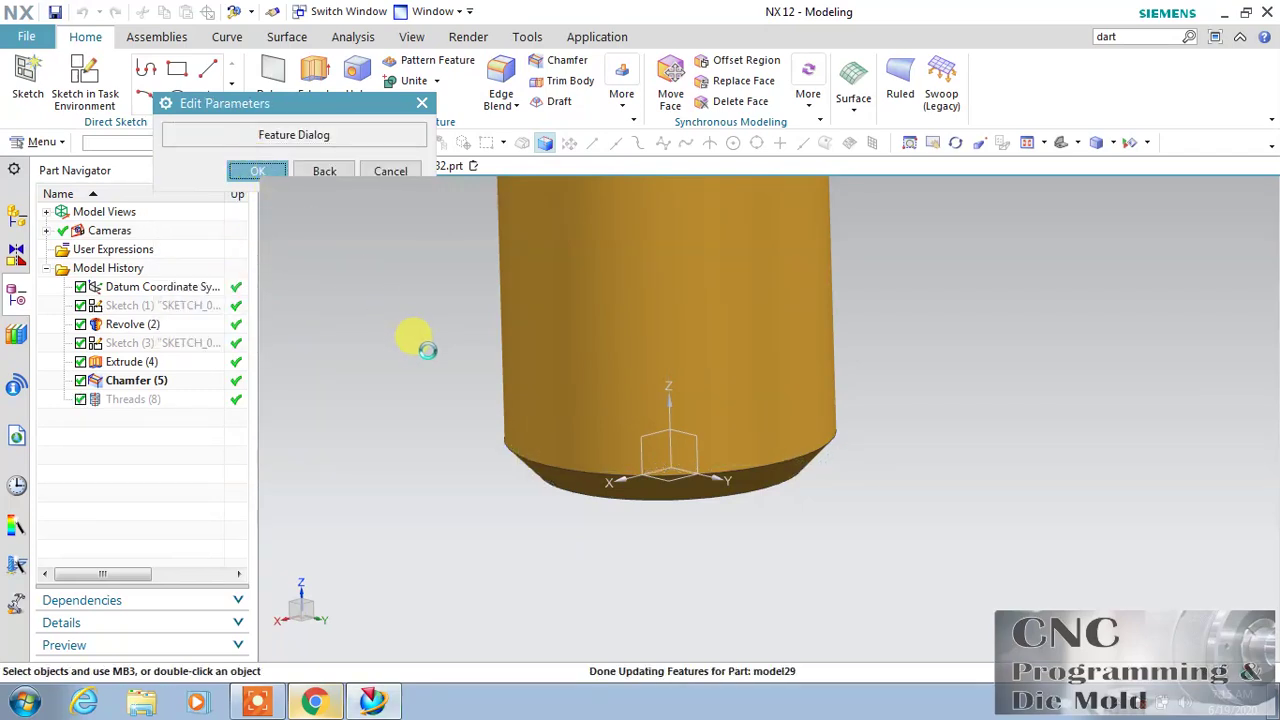
{"action": "scroll", "coordinate": [925, 413], "scroll_direction": "up", "scroll_amount": 3}
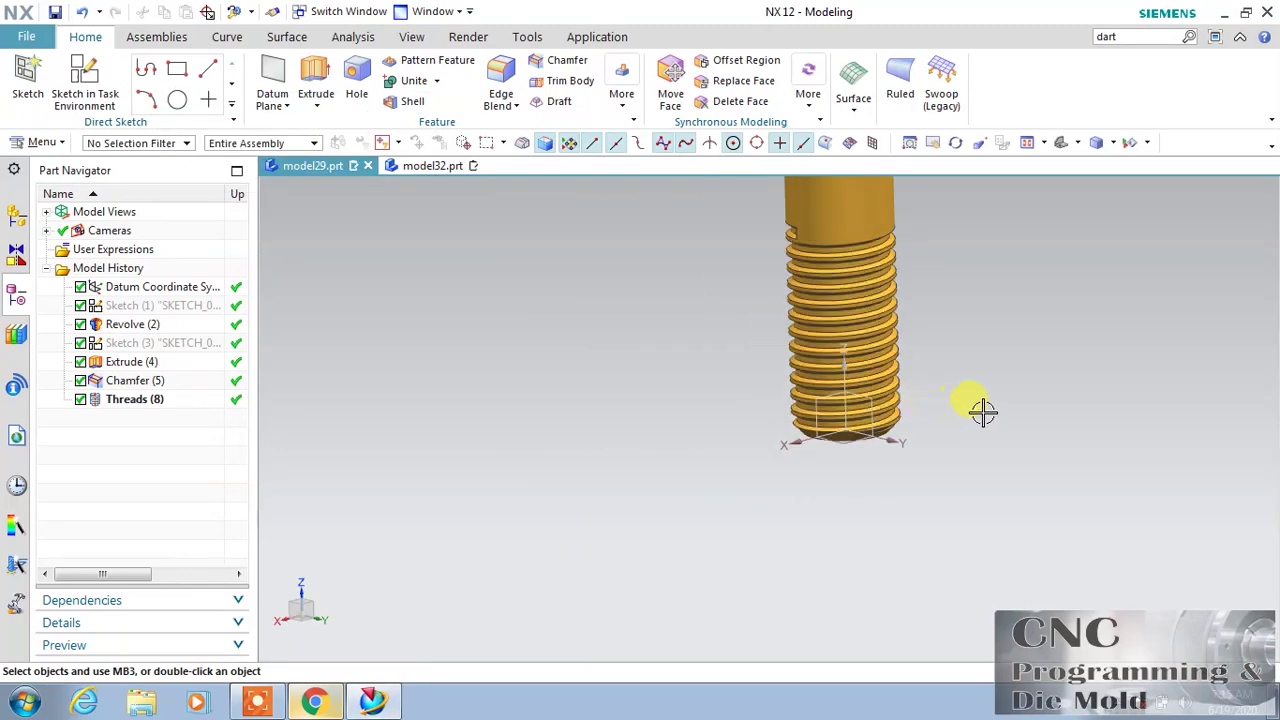
{"action": "key", "text": "ctrl+f"}
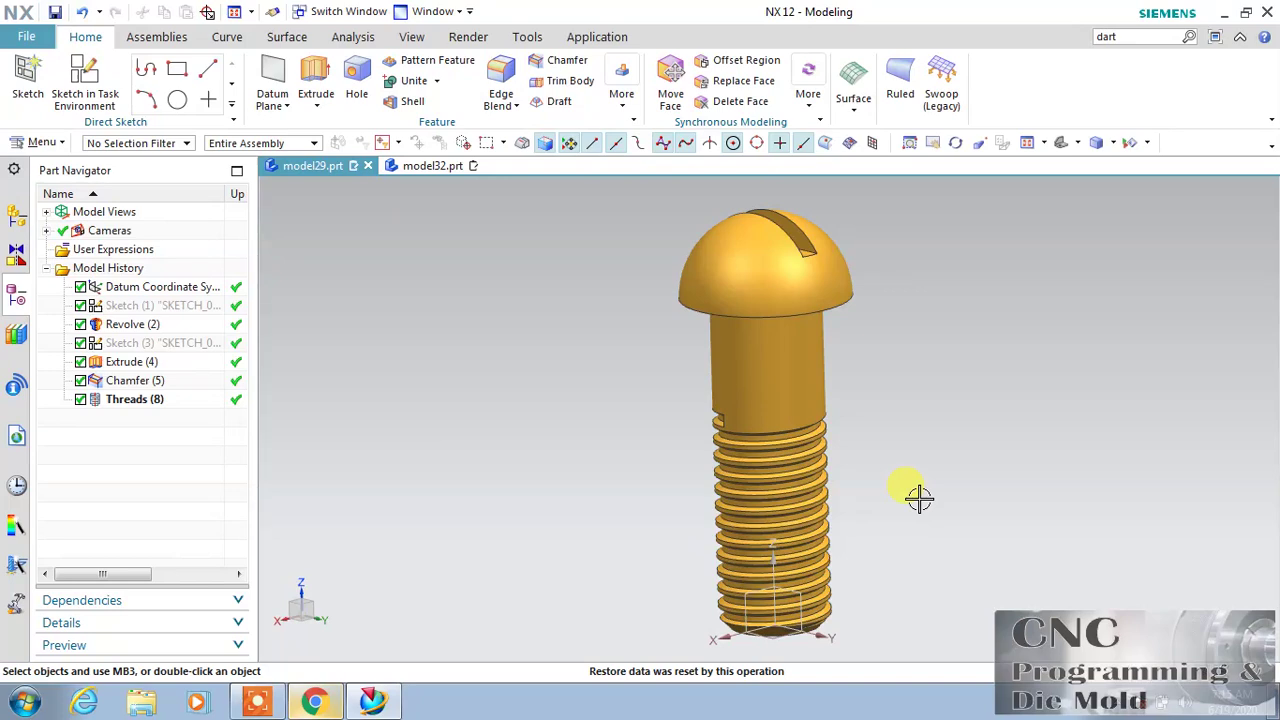
Step: In model32.prt, drill a 20 mm Through Body hole at the boss arc centre
{"action": "left_click", "coordinate": [445, 166]}
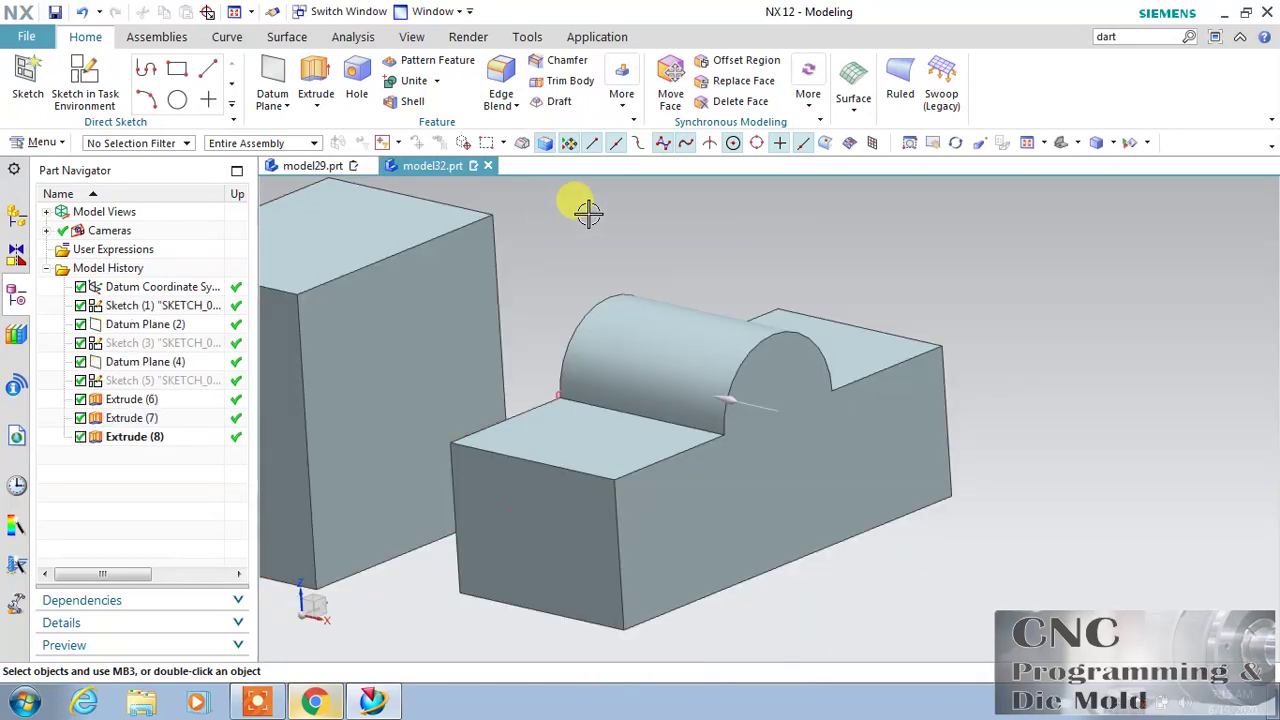
{"action": "left_click", "coordinate": [357, 80]}
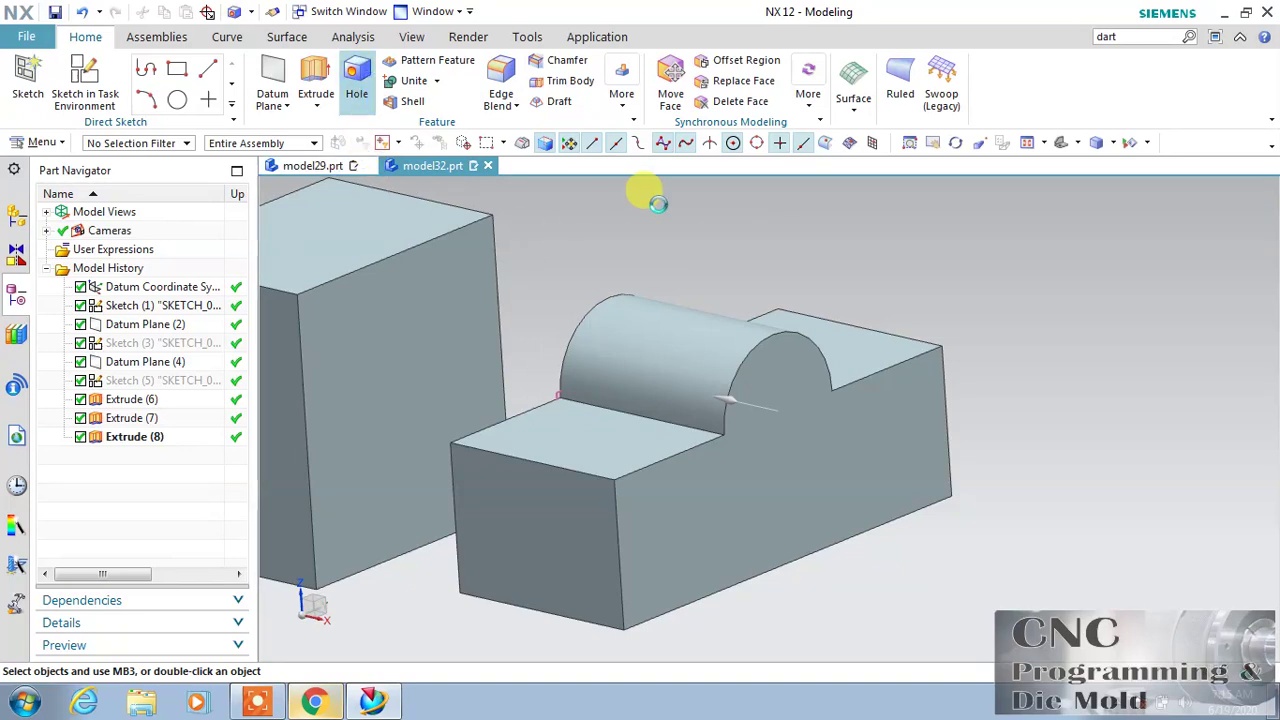
{"action": "left_click", "coordinate": [778, 346]}
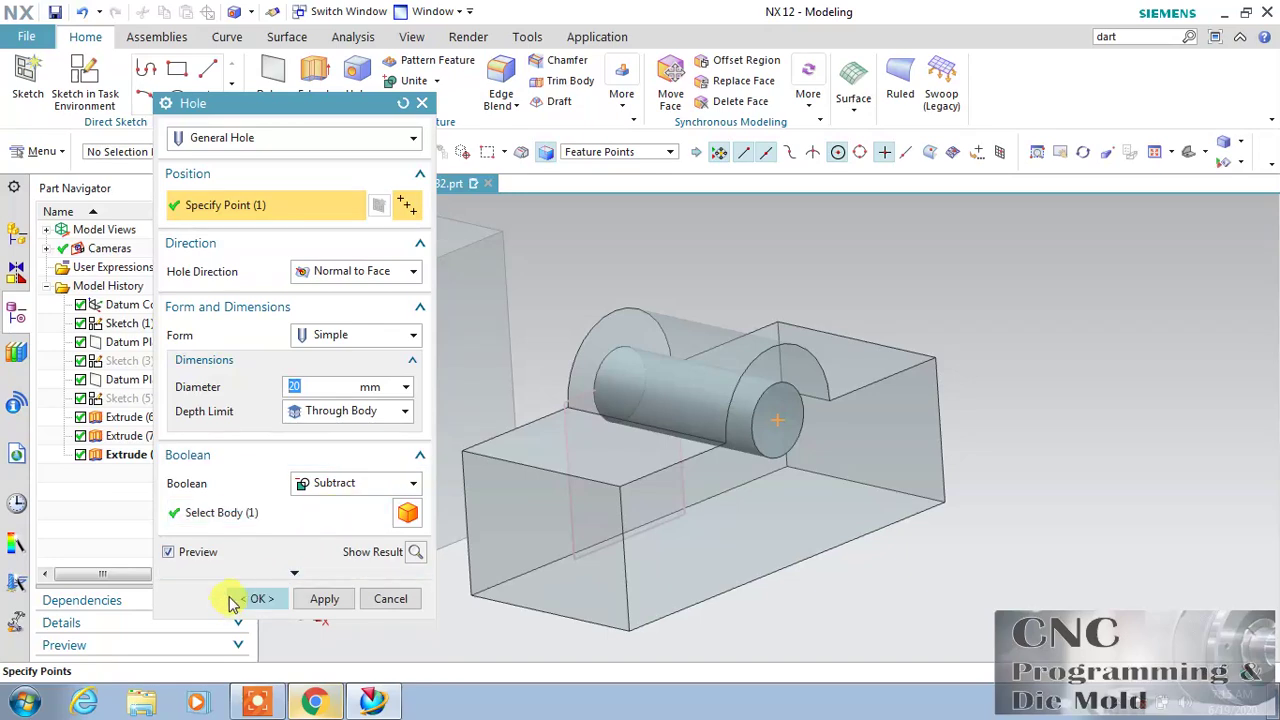
{"action": "left_click", "coordinate": [240, 600]}
{"action": "middle_click", "coordinate": [415, 398]}
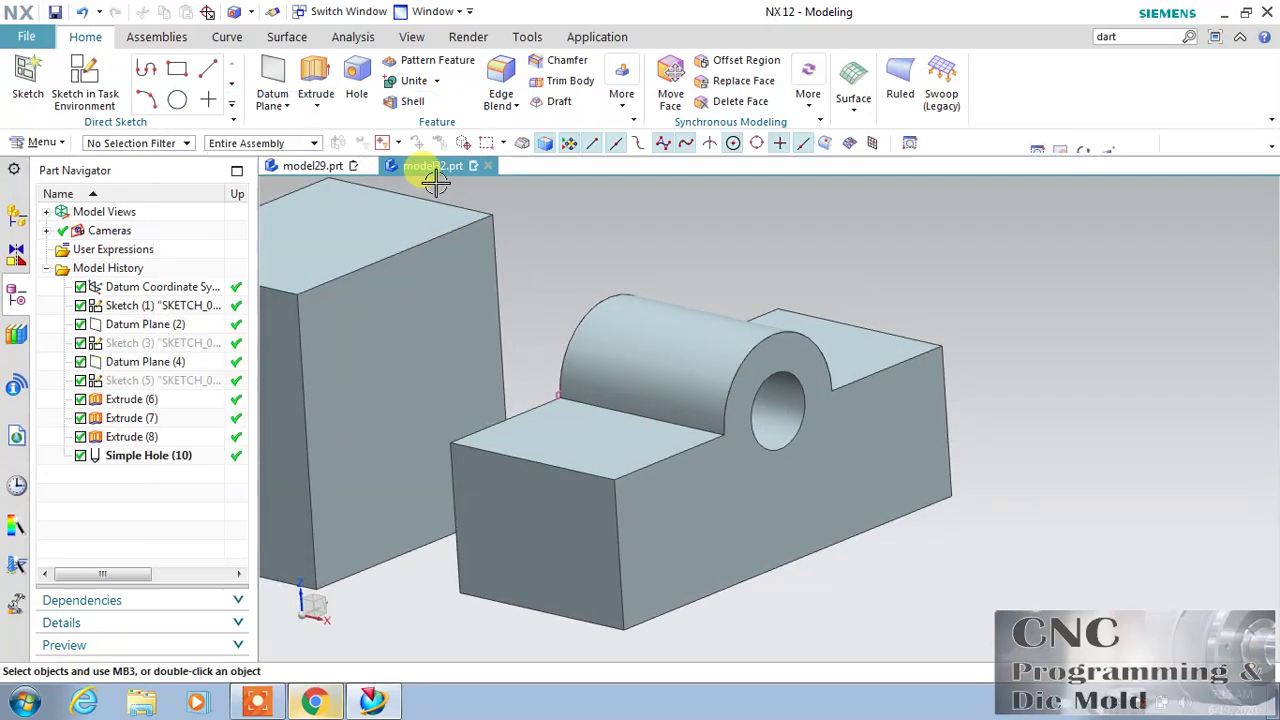
{"action": "left_click", "coordinate": [251, 12]}
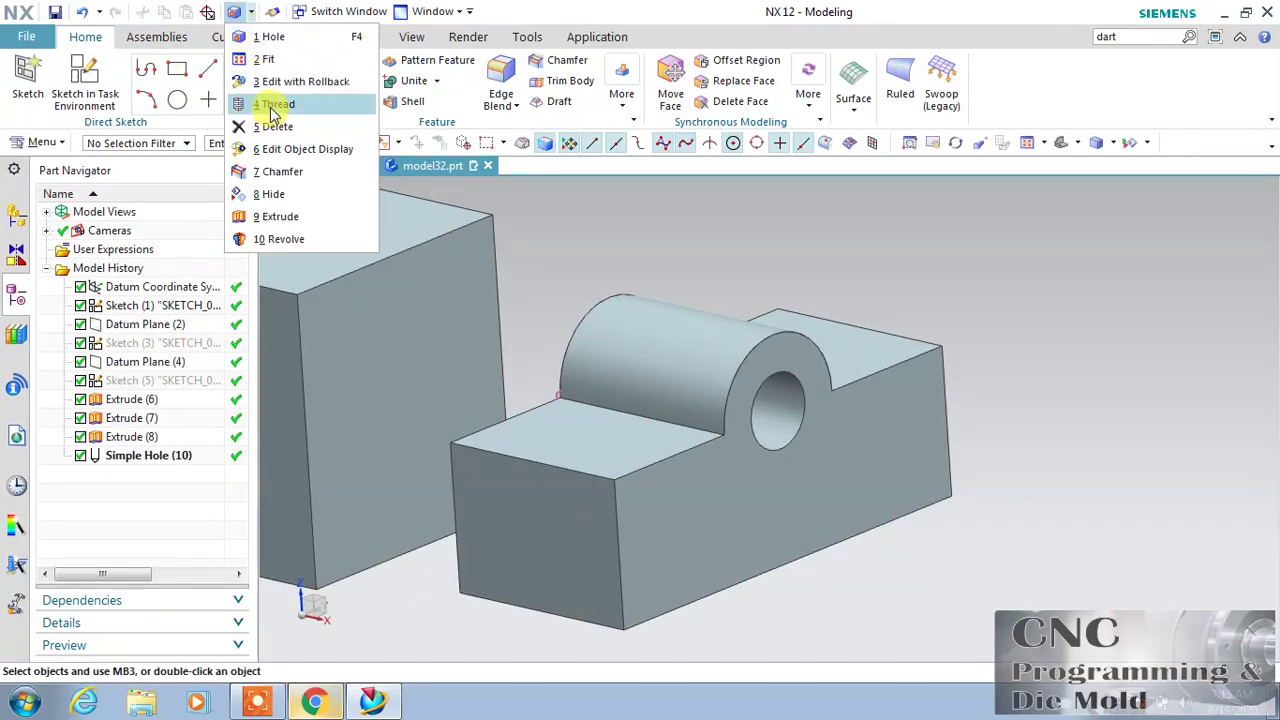
{"action": "left_click", "coordinate": [273, 106]}
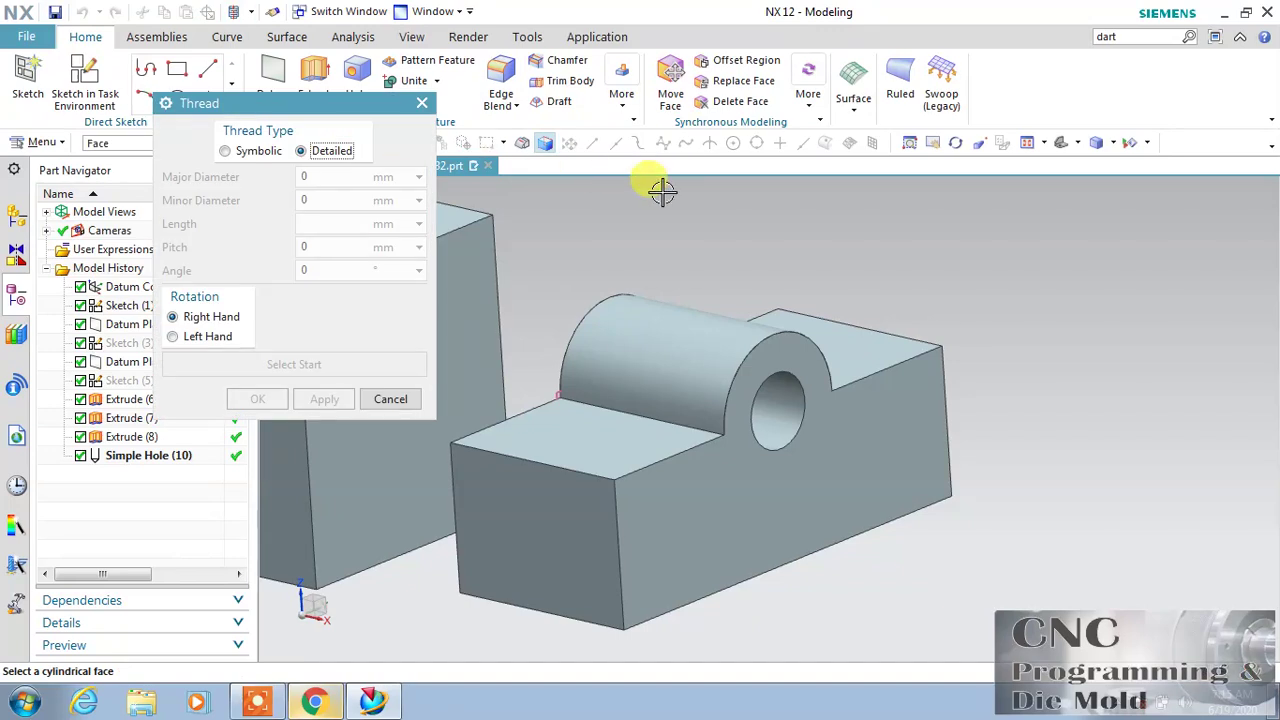
Step: Thread the hole's inner face with a detailed 22 mm, 1.5-pitch, 55 mm thread, then return to model29.prt
{"action": "left_click", "coordinate": [770, 395]}
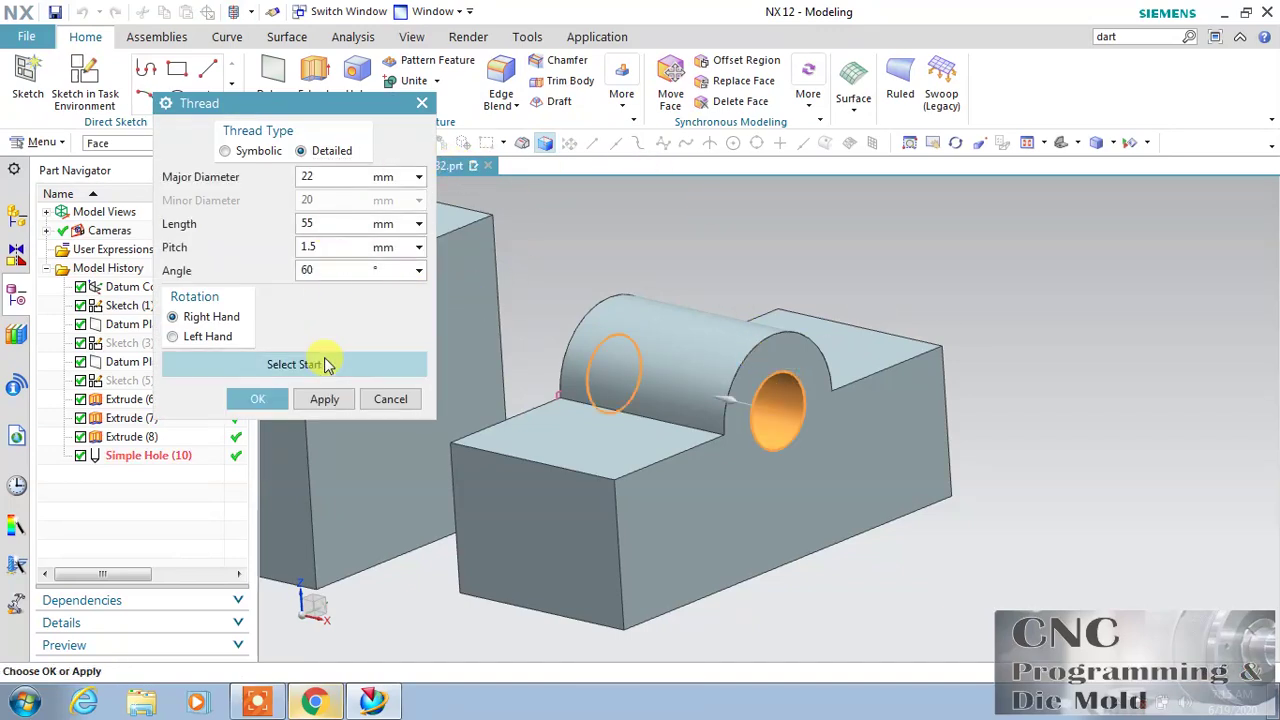
{"action": "left_click", "coordinate": [257, 398]}
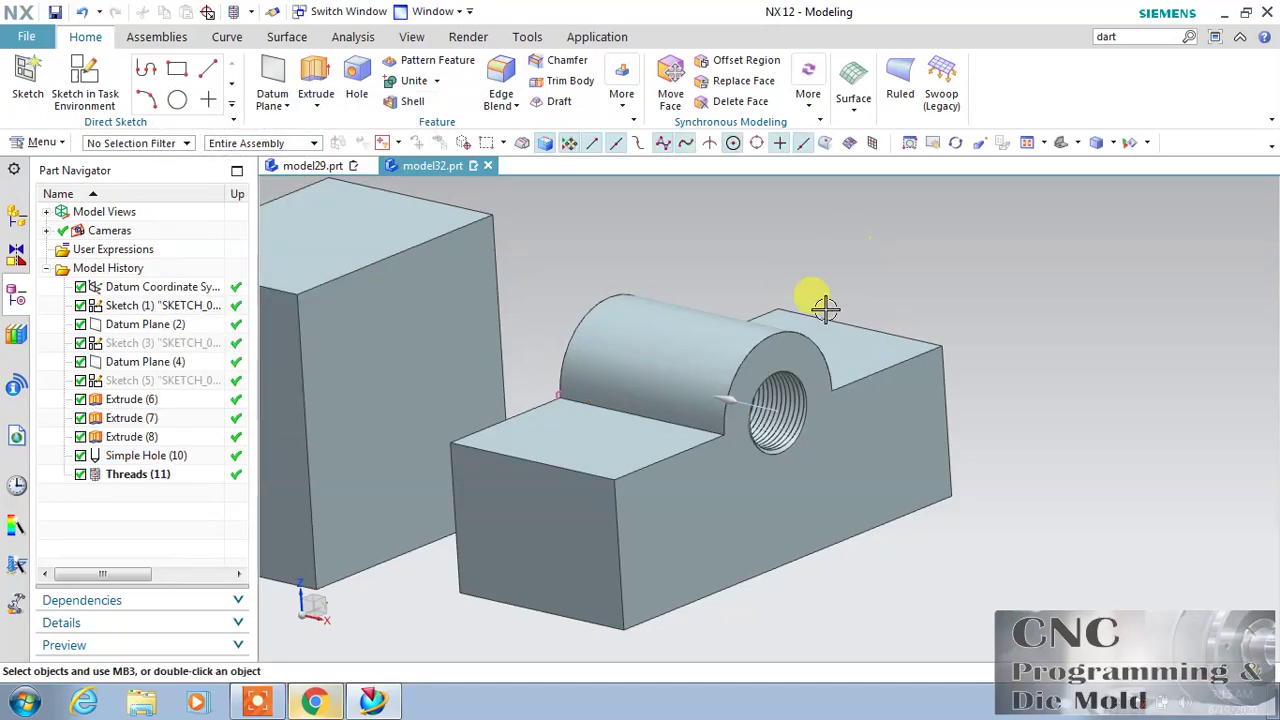
{"action": "scroll", "coordinate": [794, 434], "scroll_direction": "up", "scroll_amount": 3}
{"action": "scroll", "coordinate": [794, 434], "scroll_direction": "up", "scroll_amount": 2}
{"action": "left_click", "coordinate": [955, 143]}
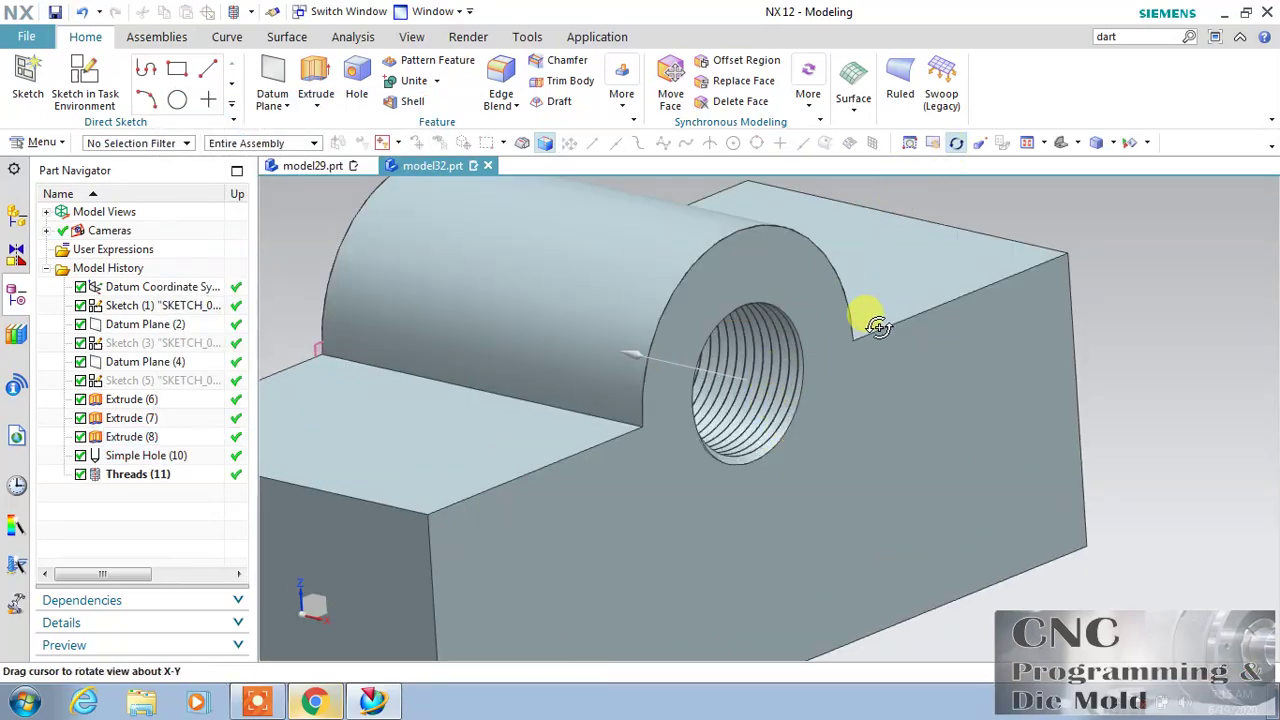
{"action": "mouse_move", "coordinate": [872, 323]}
{"action": "left_mouse_down"}
{"action": "mouse_move", "coordinate": [793, 385]}
{"action": "mouse_move", "coordinate": [834, 363]}
{"action": "mouse_move", "coordinate": [886, 363]}
{"action": "mouse_move", "coordinate": [894, 420]}
{"action": "mouse_move", "coordinate": [903, 363]}
{"action": "mouse_move", "coordinate": [937, 372]}
{"action": "mouse_move", "coordinate": [846, 346]}
{"action": "mouse_move", "coordinate": [811, 366]}
{"action": "mouse_move", "coordinate": [695, 300]}
{"action": "left_mouse_up"}
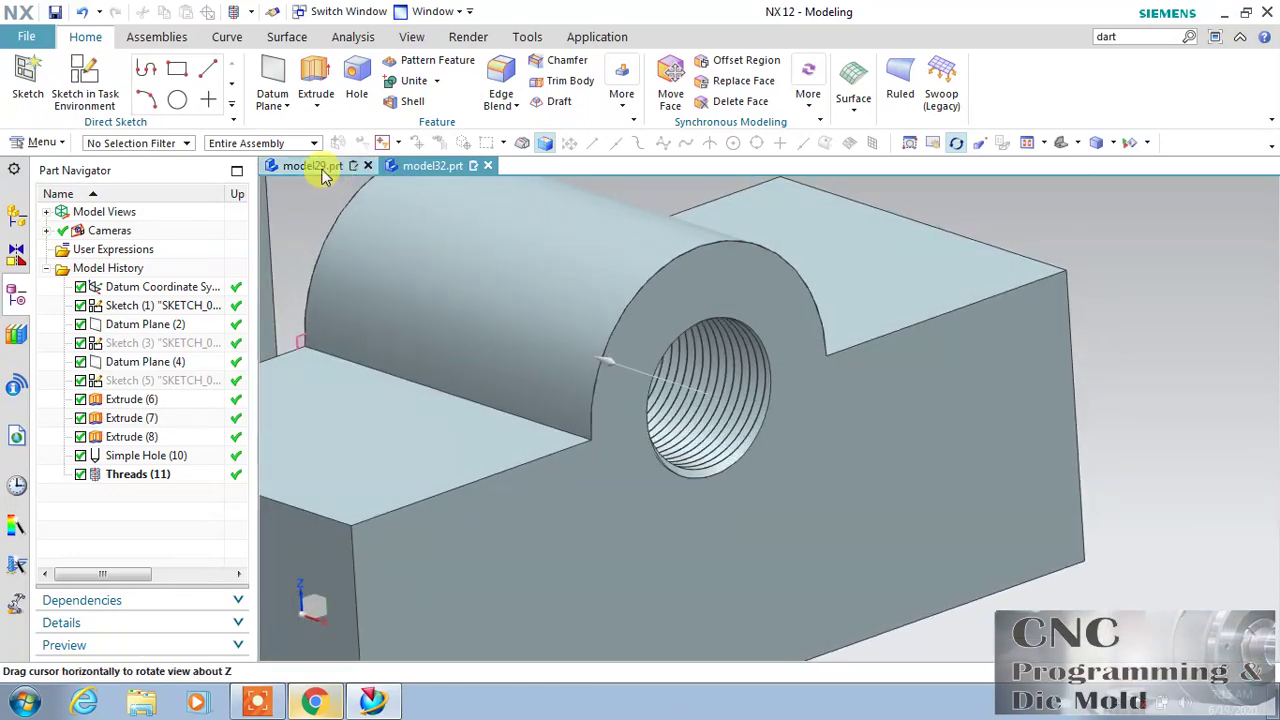
{"action": "left_click", "coordinate": [318, 166]}
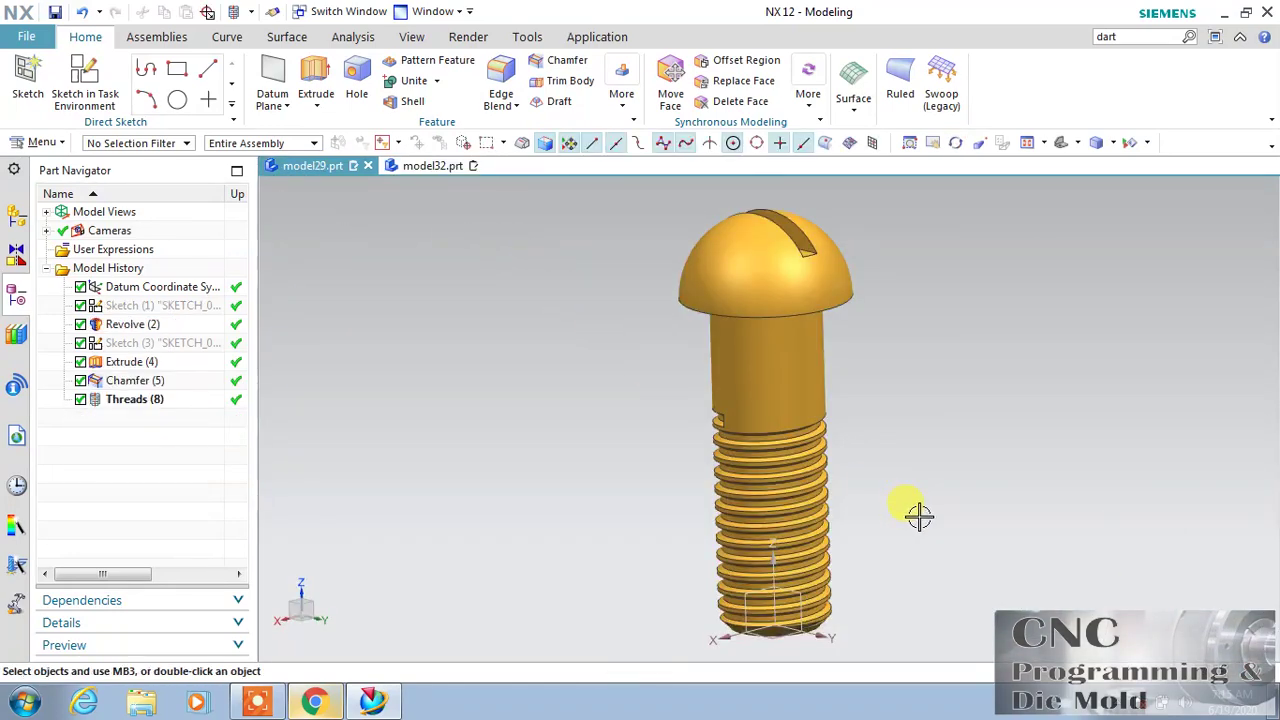